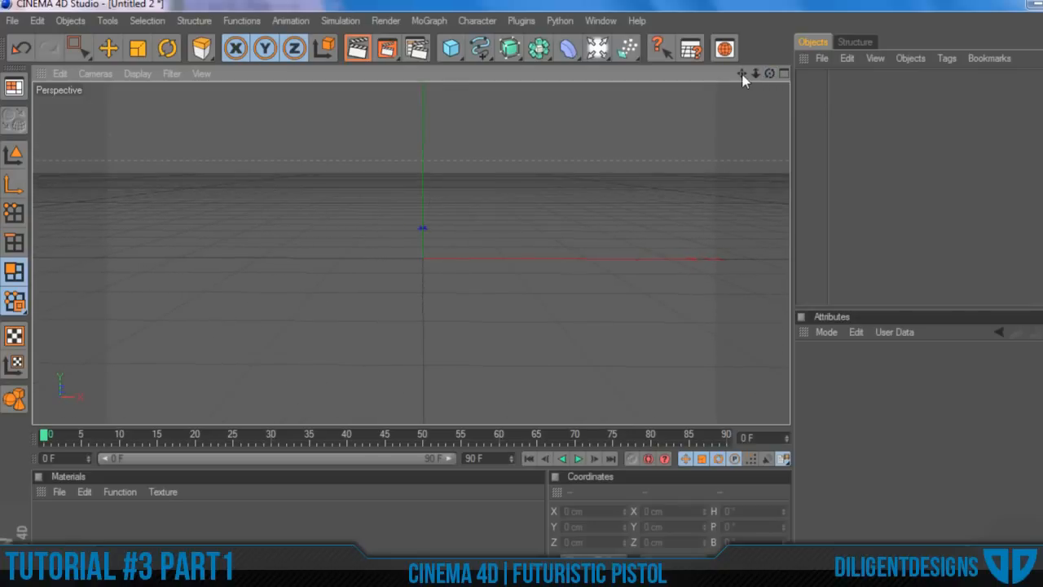
# Step: Add a cube and set its size to 75 cm in X, 150 cm in Y and 800 cm in Z
pyautogui.moveTo(741, 74); pyautogui.dragTo(736, 74)
pyautogui.scroll(-1, 615, 181)
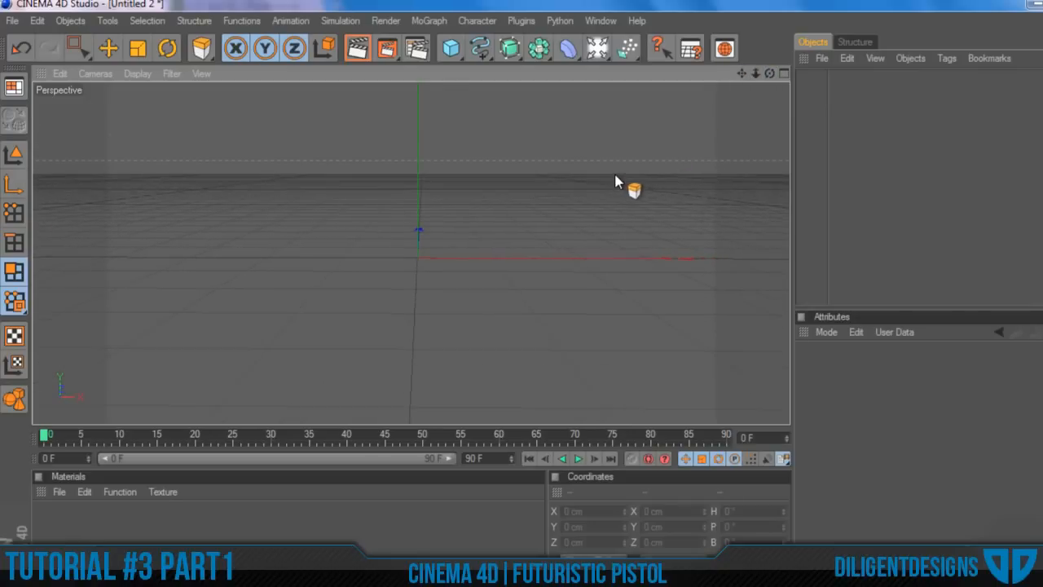
pyautogui.click(450, 48)
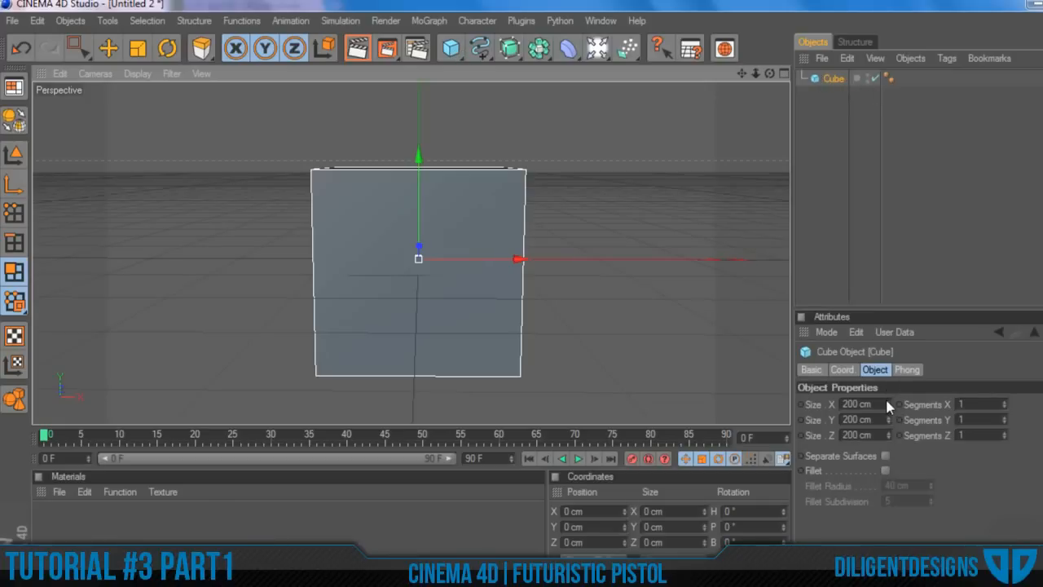
pyautogui.moveTo(886, 404)
pyautogui.mouseDown()
pyautogui.moveTo(896, 404)
pyautogui.moveTo(864, 404)
pyautogui.moveTo(888, 403)
pyautogui.moveTo(889, 423)
pyautogui.mouseUp()
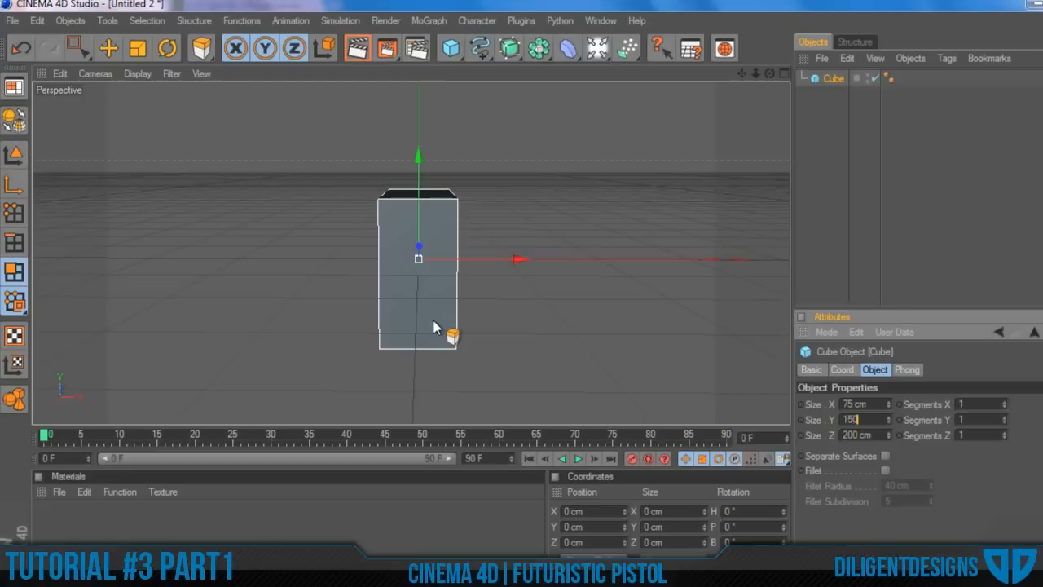
pyautogui.write('150')
pyautogui.press('Return')
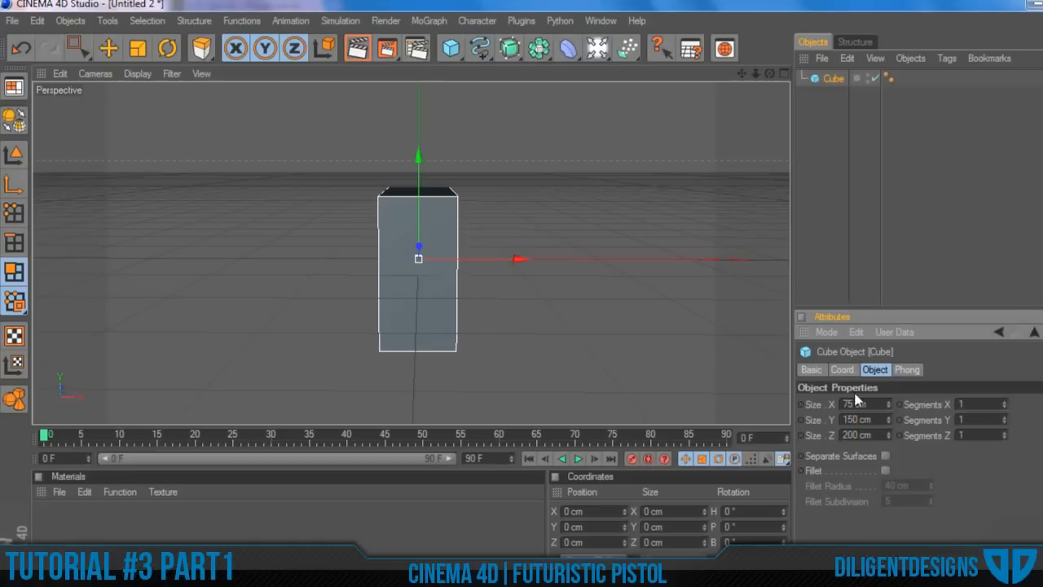
pyautogui.click(867, 435)
pyautogui.moveTo(769, 75); pyautogui.dragTo(771, 79)
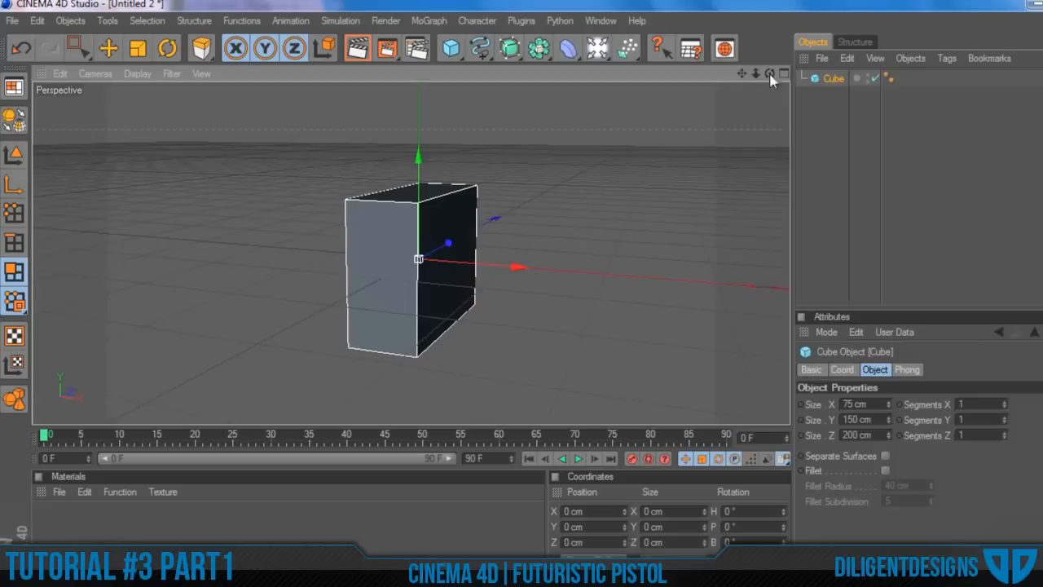
pyautogui.click(877, 433)
pyautogui.write('800')
pyautogui.press('Return')
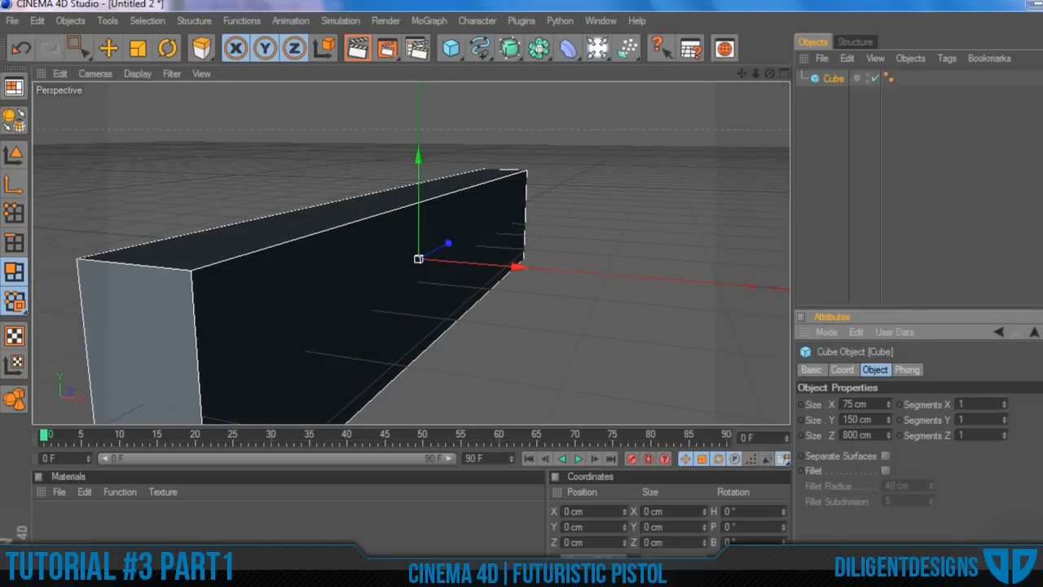
# Step: Divide the cube into 3 segments in X, 6 in Y and 6 in Z
pyautogui.moveTo(769, 73); pyautogui.dragTo(787, 50)
pyautogui.scroll(-2, 624, 158)
pyautogui.scroll(-1, 372, 238)
pyautogui.click(1004, 402)
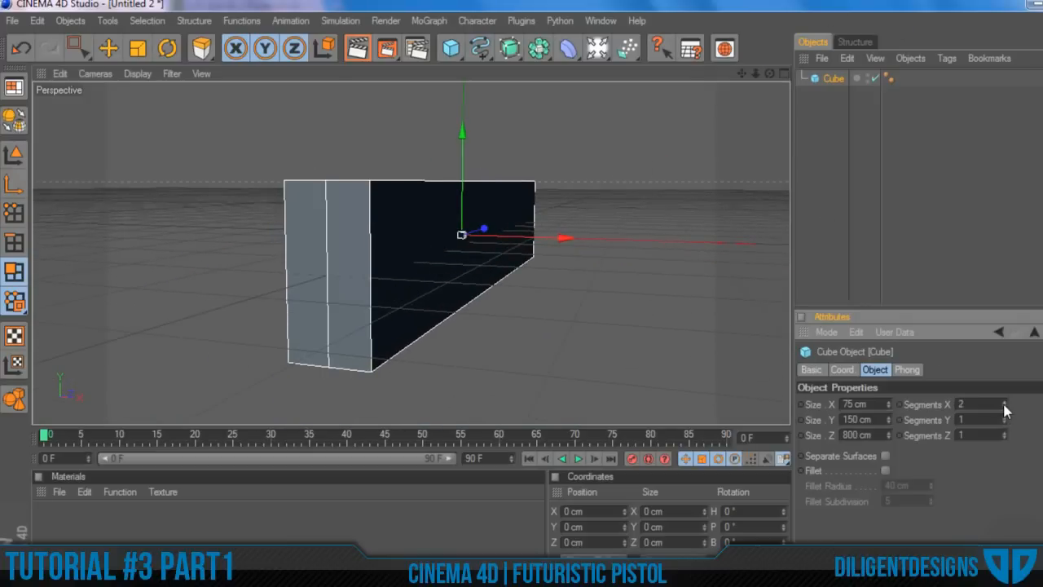
pyautogui.click(1003, 403)
pyautogui.click(1004, 416)
pyautogui.click(1004, 416)
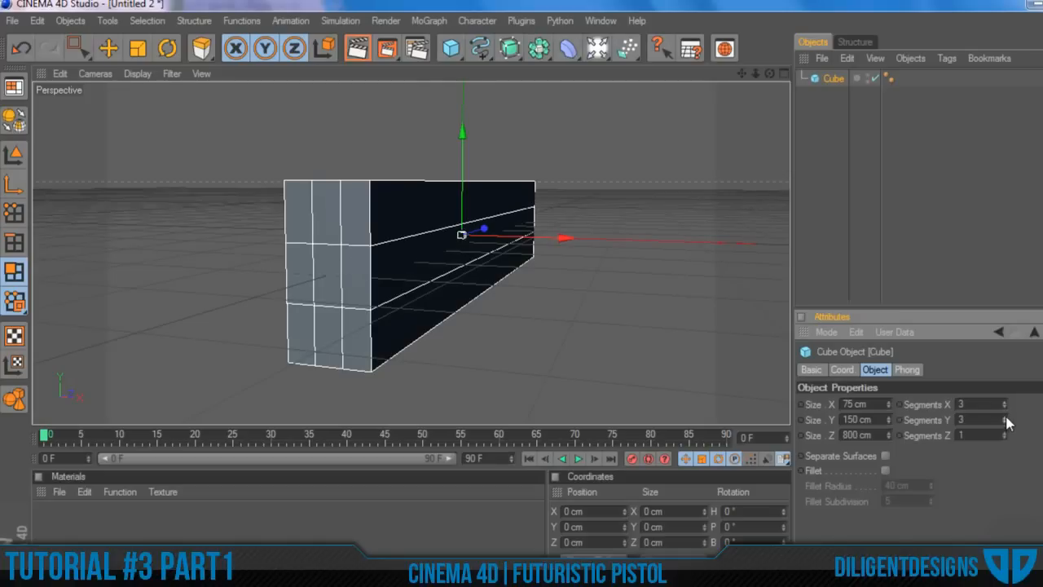
pyautogui.click(1006, 417)
pyautogui.click(1006, 416)
pyautogui.click(1006, 416)
pyautogui.click(1004, 433)
pyautogui.click(1004, 433)
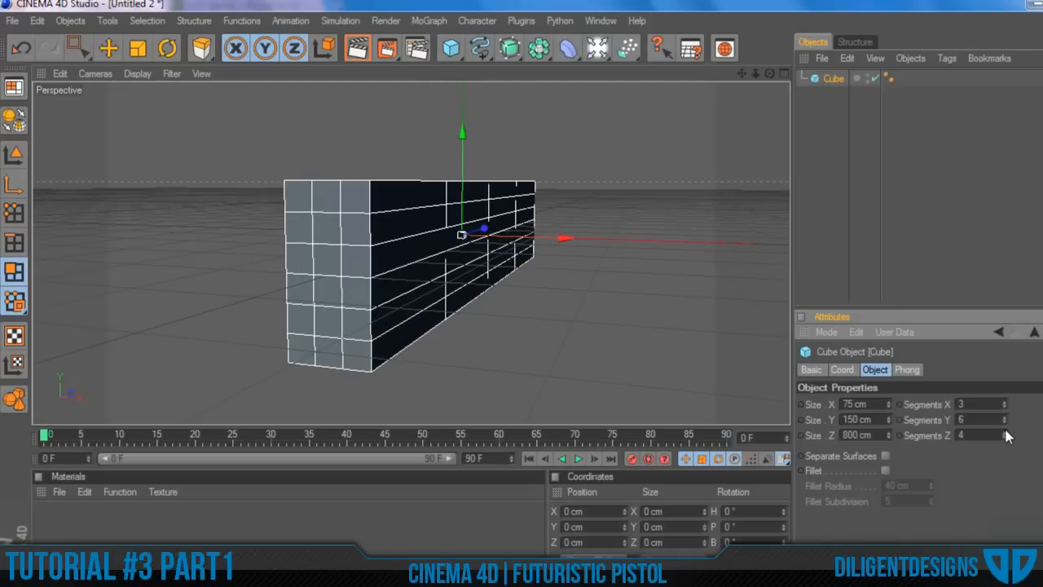
pyautogui.click(1004, 432)
pyautogui.click(1005, 433)
pyautogui.click(1004, 432)
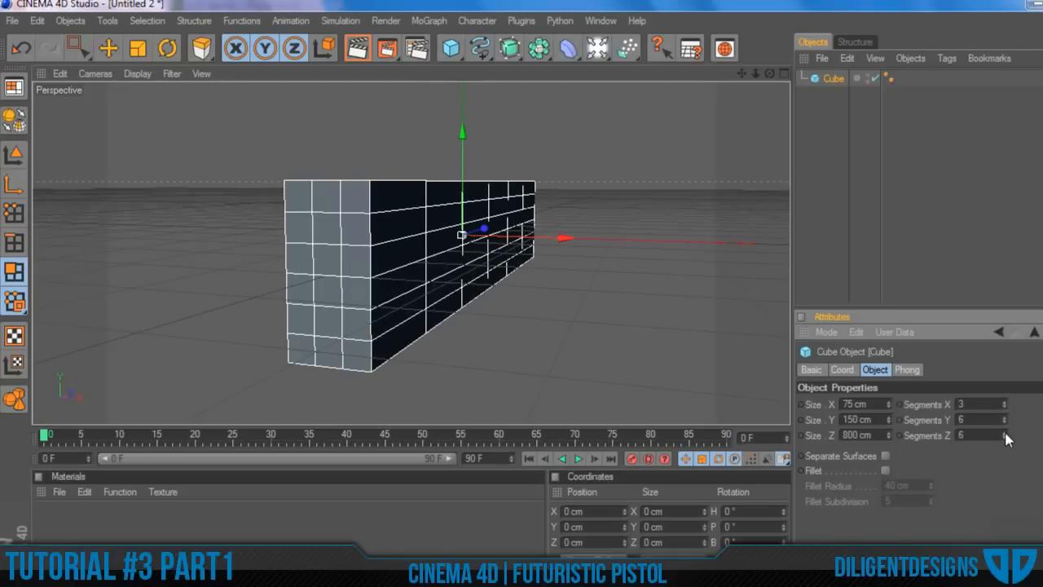
# Step: Convert the cube into an editable polygon object and switch to edge editing
pyautogui.click(826, 80)
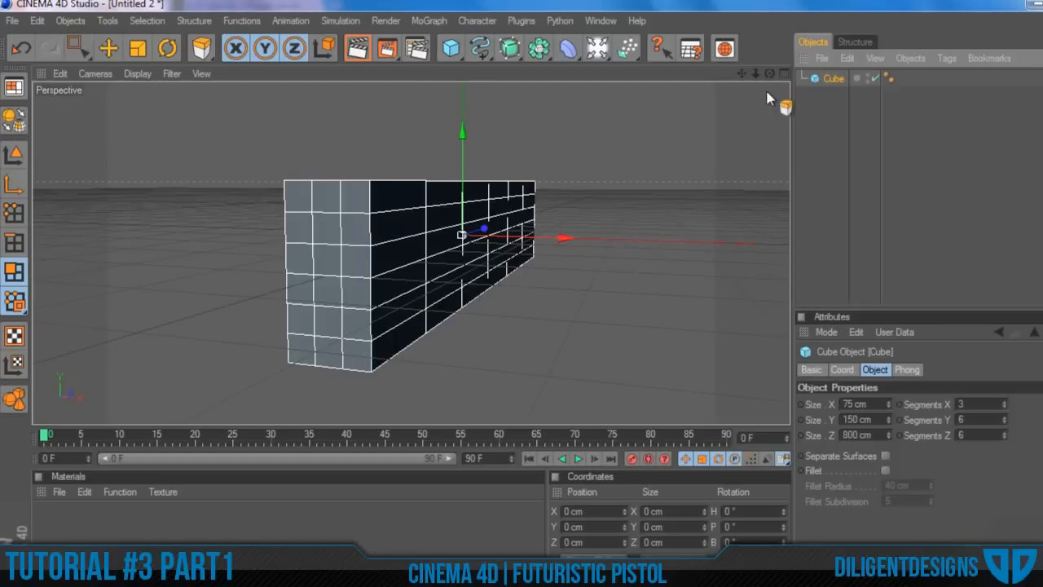
pyautogui.click(14, 119)
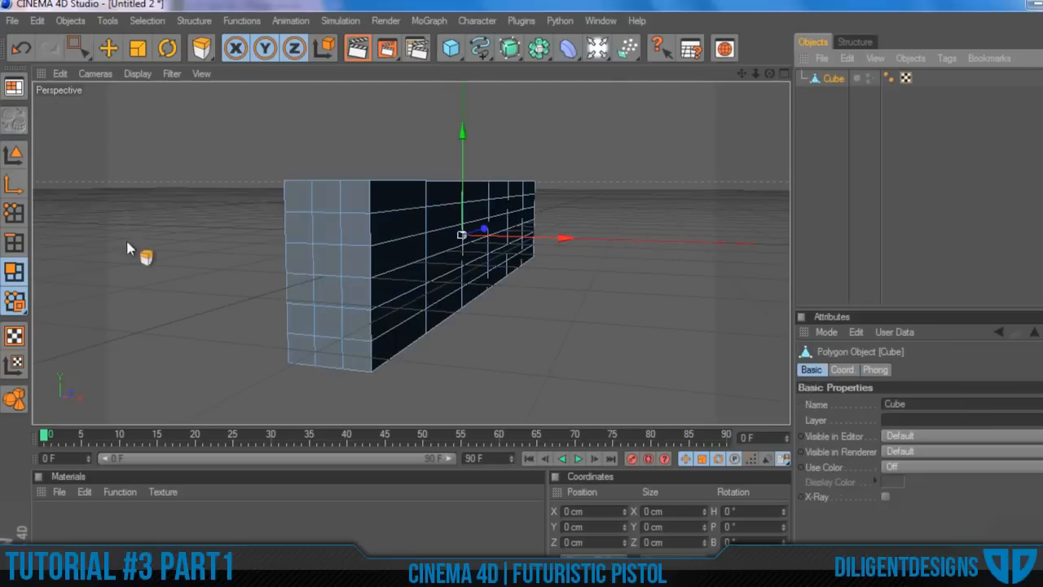
pyautogui.click(17, 244)
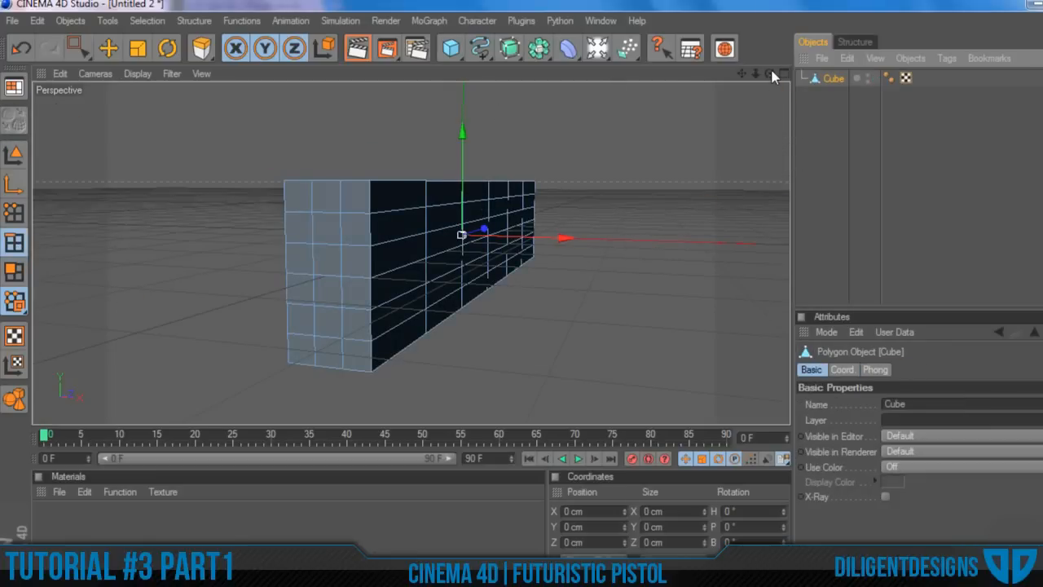
# Step: Loop-select the first horizontal edge loop below the block's top and scale it along X to 90 cm wide
pyautogui.moveTo(769, 74)
pyautogui.mouseDown()
pyautogui.moveTo(708, 76)
pyautogui.moveTo(758, 78)
pyautogui.mouseUp()
pyautogui.press('u')
pyautogui.press('l')
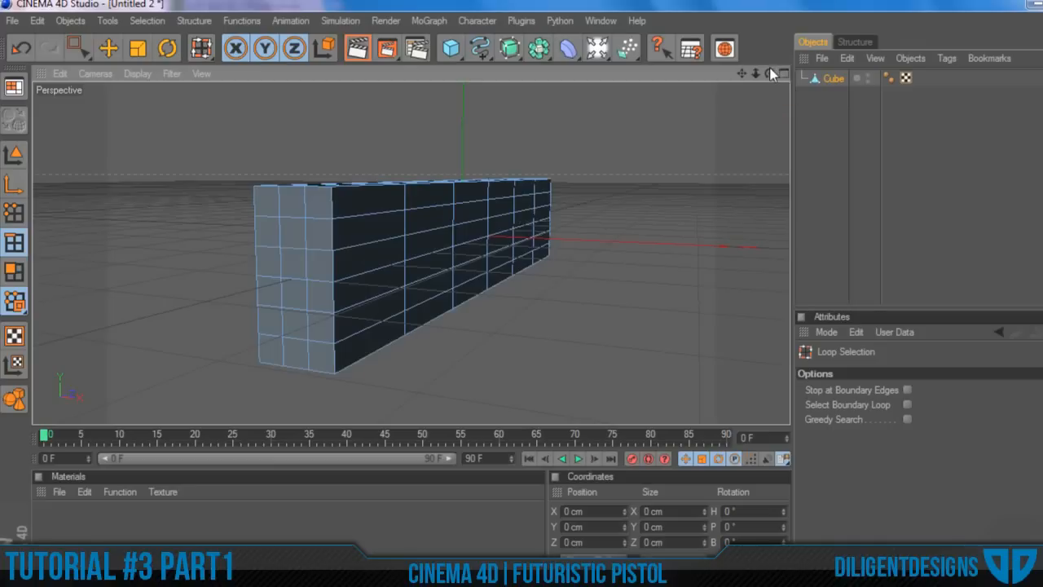
pyautogui.moveTo(769, 74); pyautogui.dragTo(839, 64)
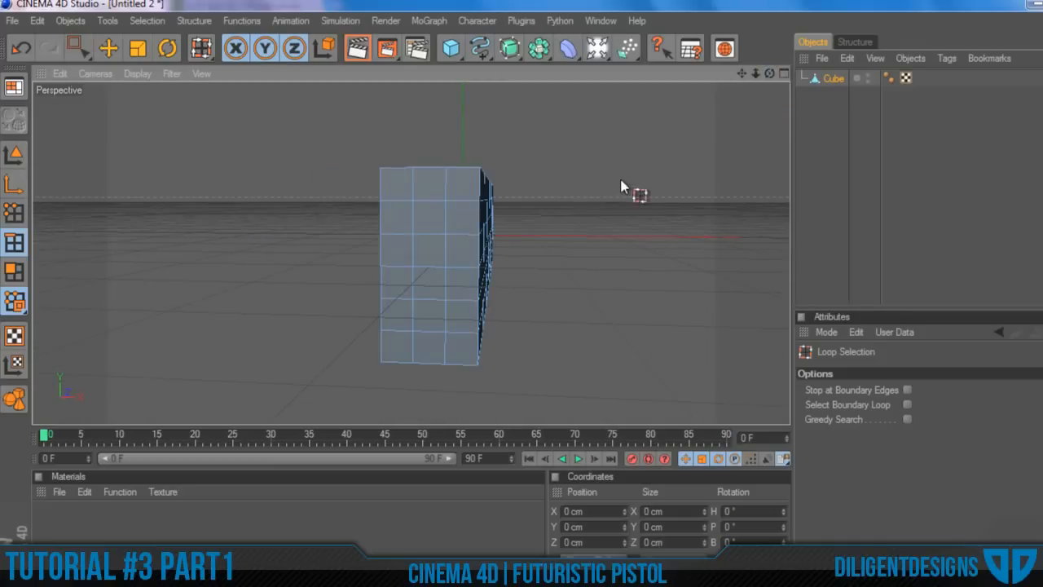
pyautogui.click(439, 210)
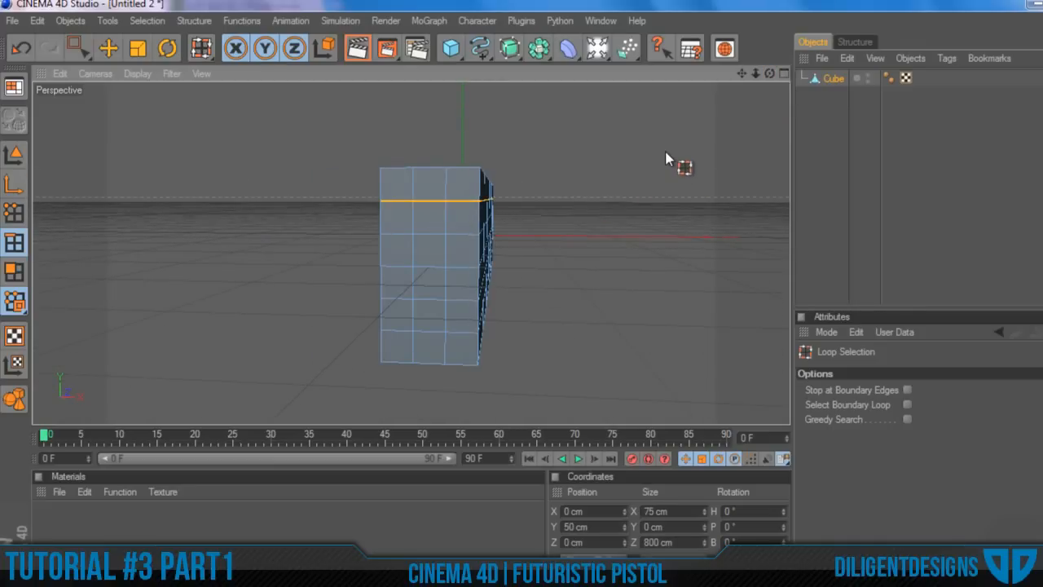
pyautogui.click(137, 49)
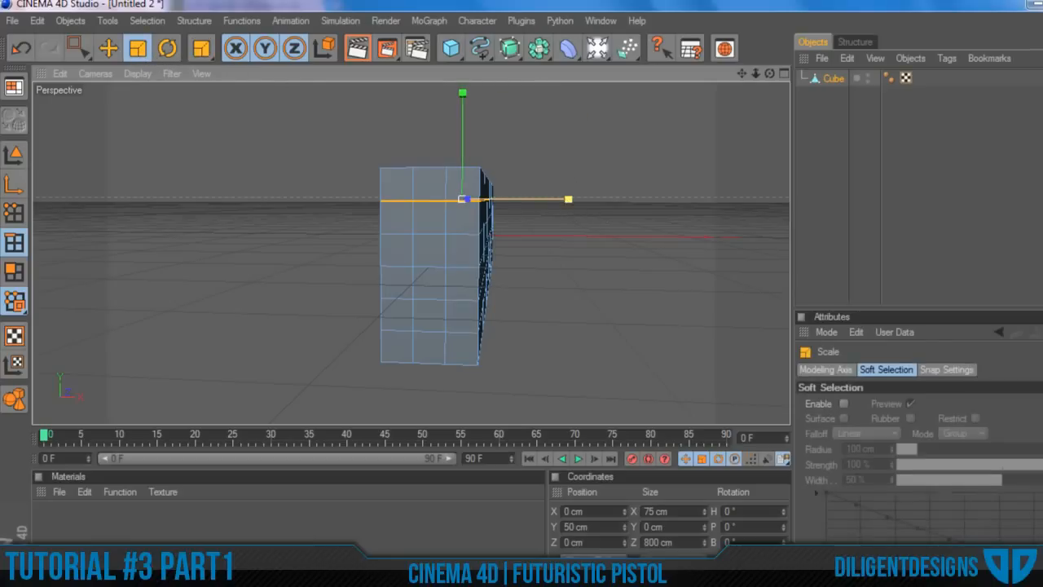
pyautogui.moveTo(567, 198); pyautogui.dragTo(583, 201)
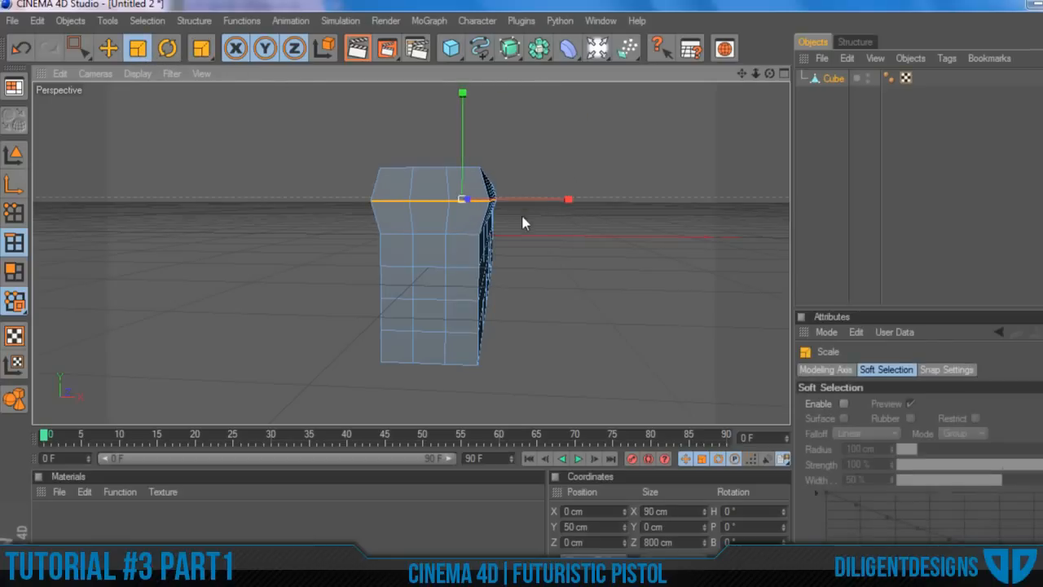
# Step: Loop-select the second horizontal edge loop from the top and scale it along X to 97.5 cm wide
pyautogui.press('u')
pyautogui.press('l')
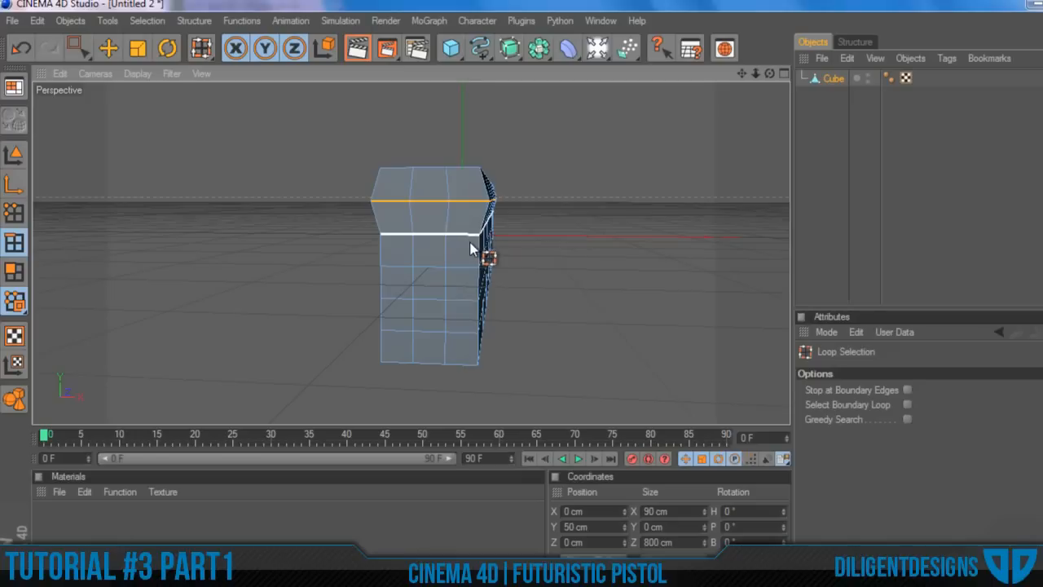
pyautogui.click(470, 247)
pyautogui.press('t')
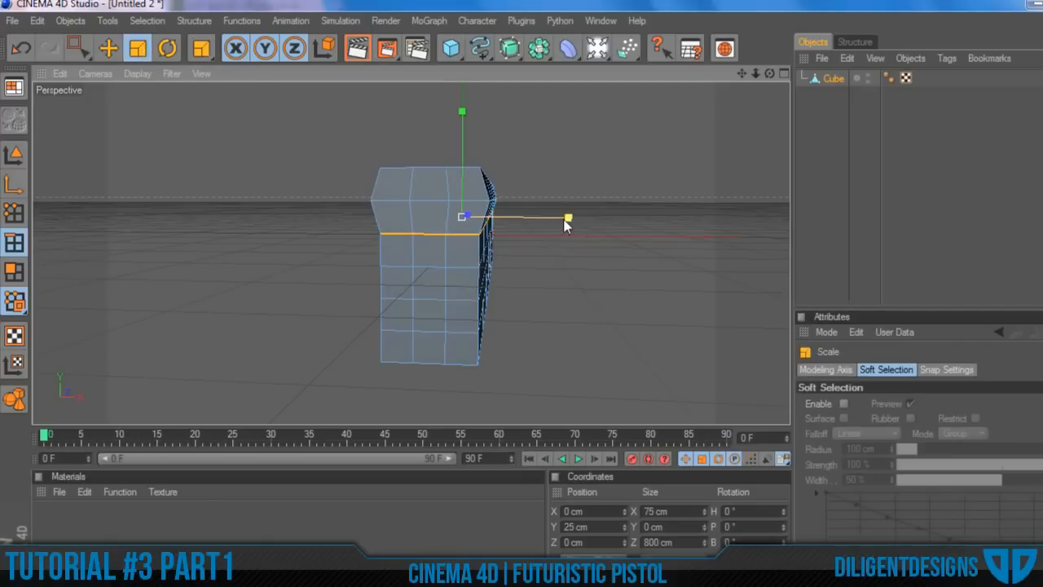
pyautogui.moveTo(564, 220); pyautogui.dragTo(588, 220)
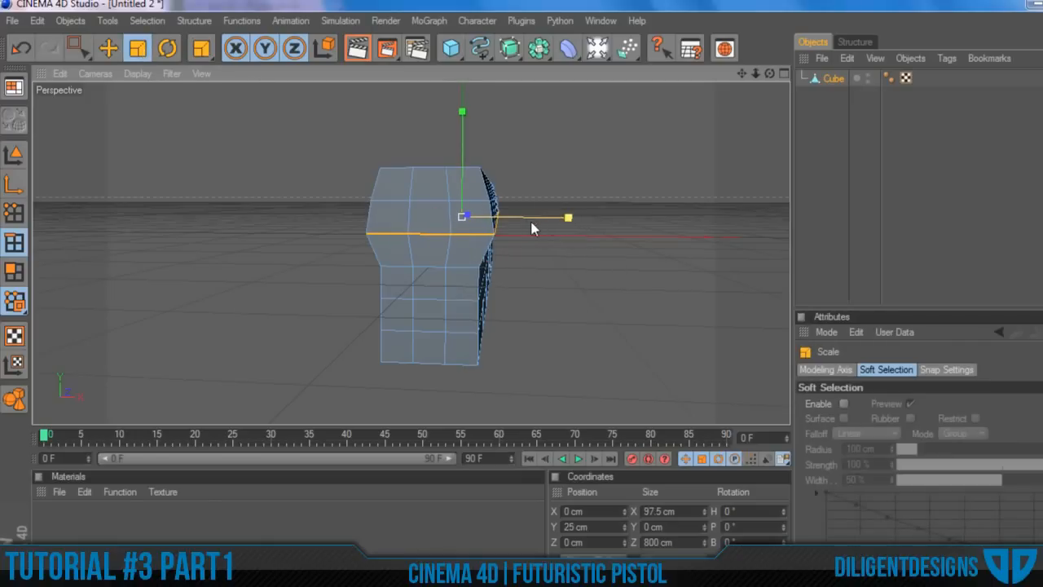
# Step: Loop-select the middle horizontal edge loop and scale it along X to about 102.5 cm wide
pyautogui.press('u')
pyautogui.press('l')
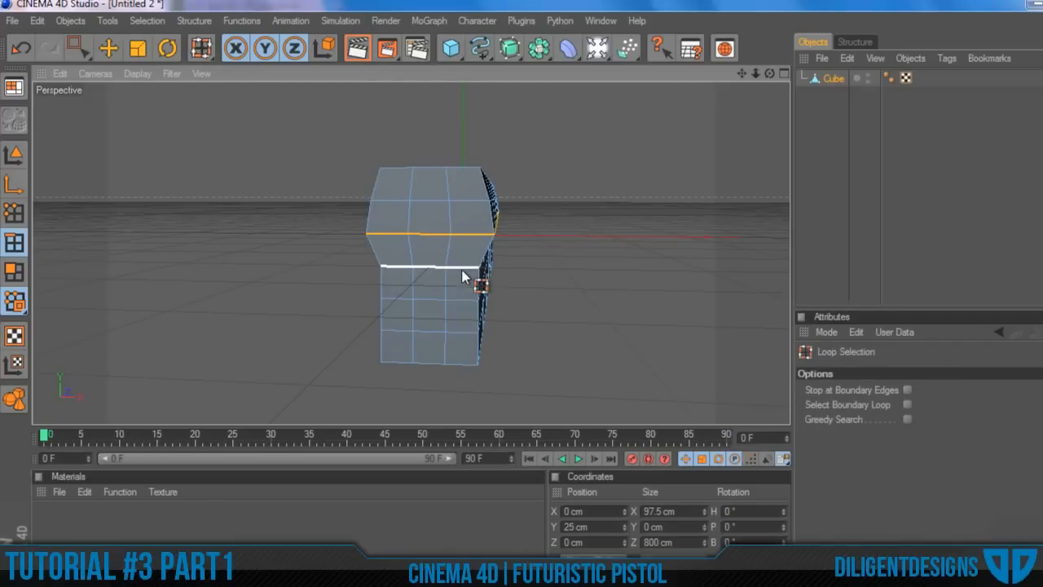
pyautogui.click(465, 269)
pyautogui.click(138, 48)
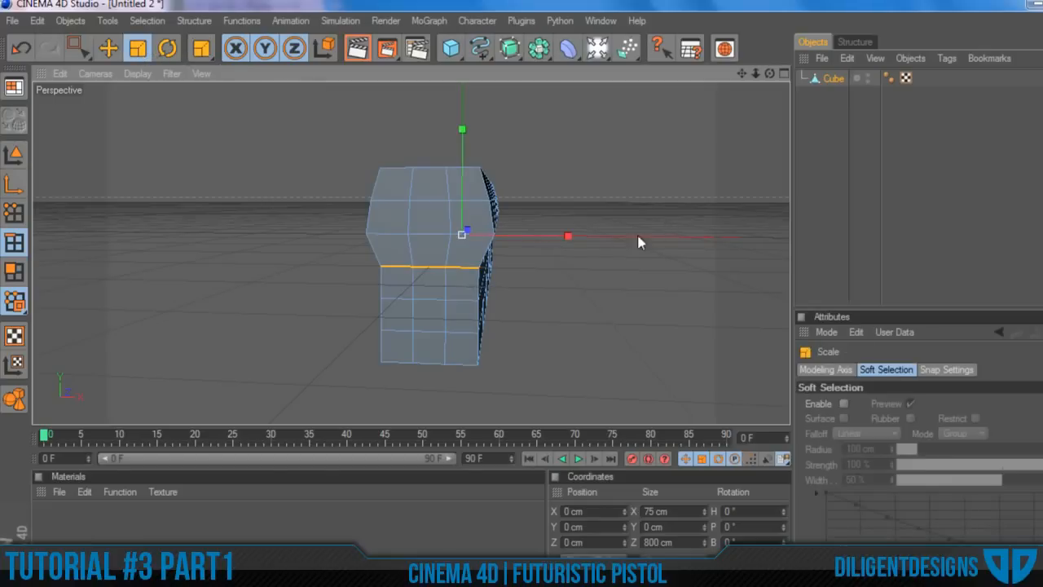
pyautogui.moveTo(568, 236); pyautogui.dragTo(568, 234)
# Step: Loop-select the horizontal edge loop just below the middle and scale it along X to 105 cm wide
pyautogui.press('u')
pyautogui.press('l')
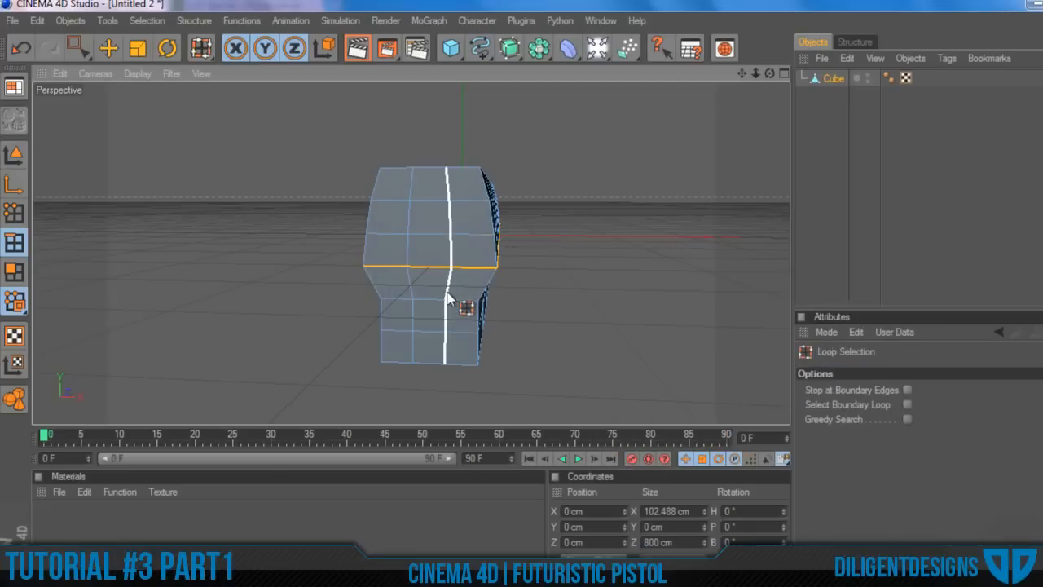
pyautogui.click(459, 301)
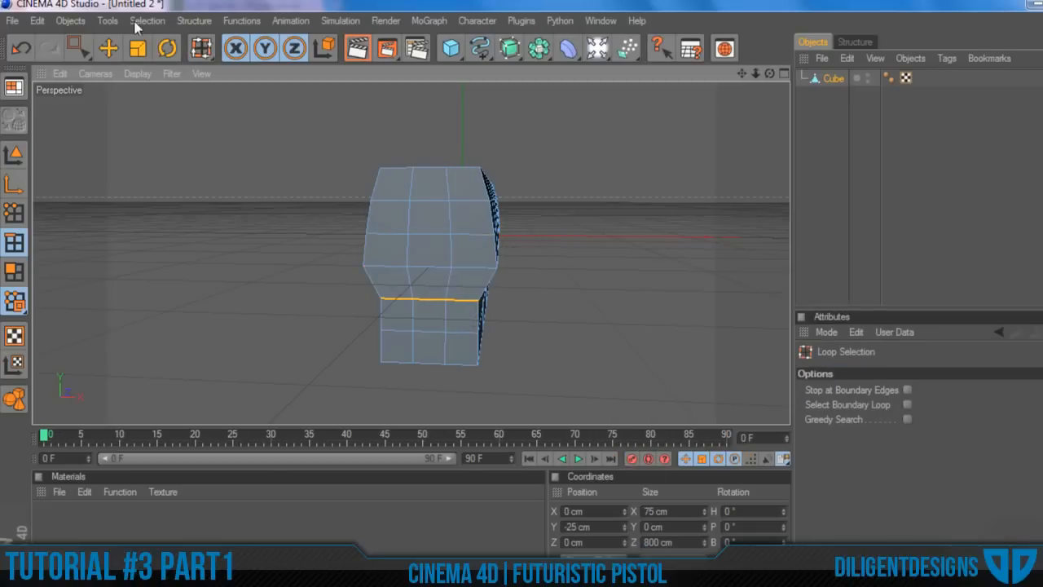
pyautogui.click(137, 49)
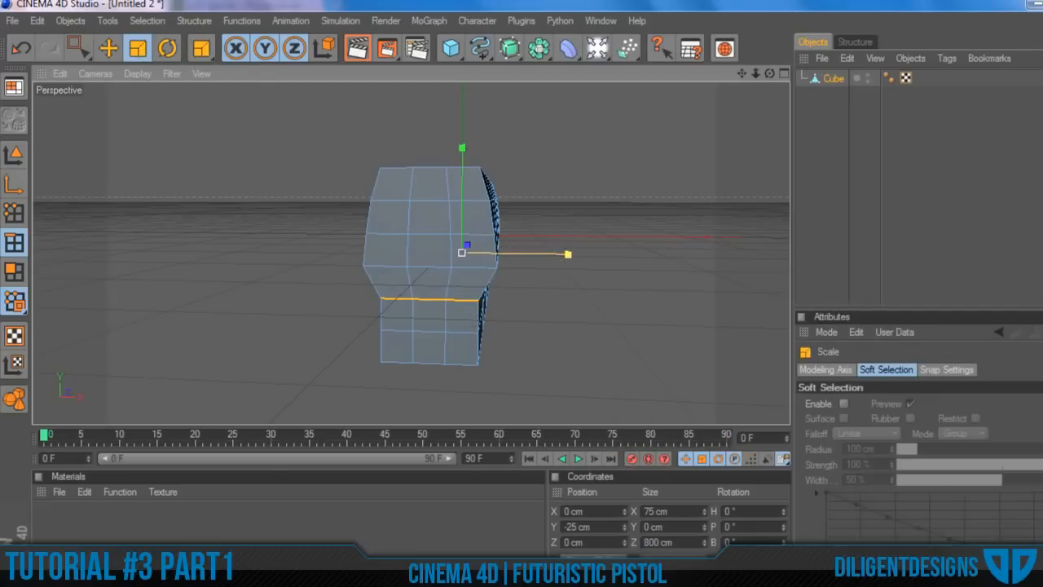
pyautogui.moveTo(568, 254); pyautogui.dragTo(603, 254)
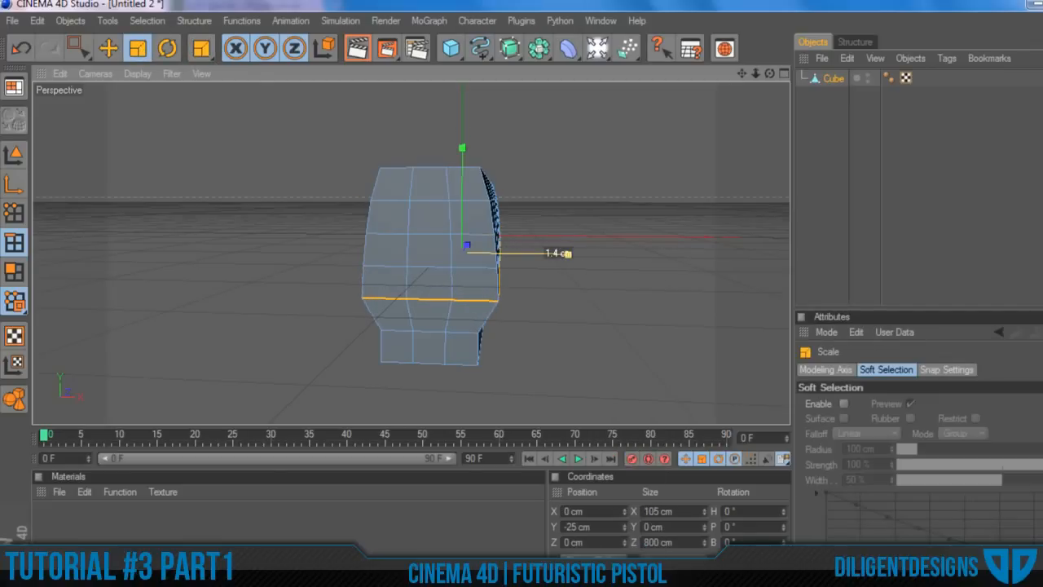
# Step: Loop-select the lowest horizontal edge loop above the block's base and scale it along X to 90 cm wide
pyautogui.rightClick(549, 291)
pyautogui.click(559, 305)
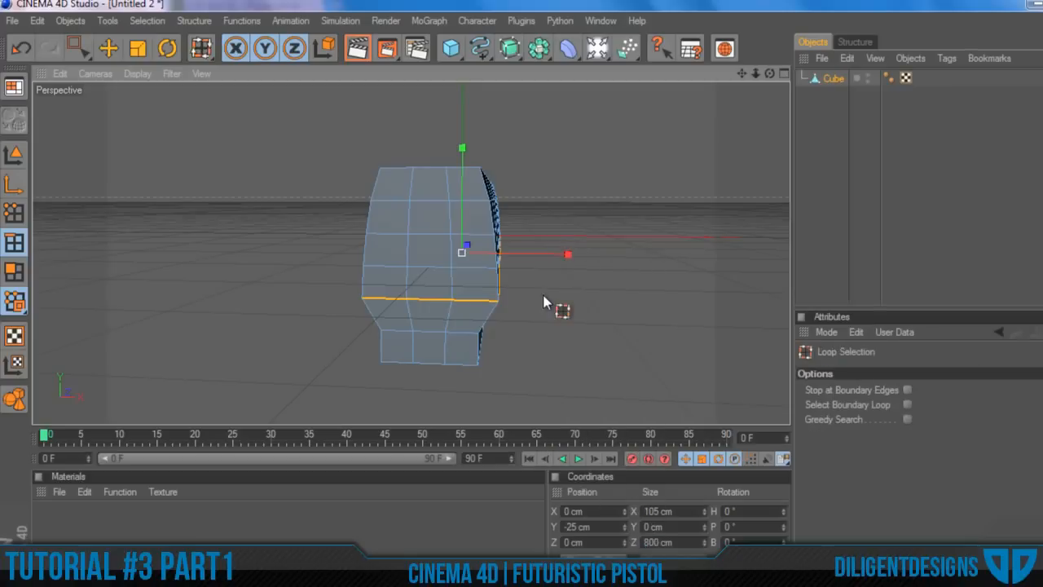
pyautogui.click(461, 346)
pyautogui.click(138, 49)
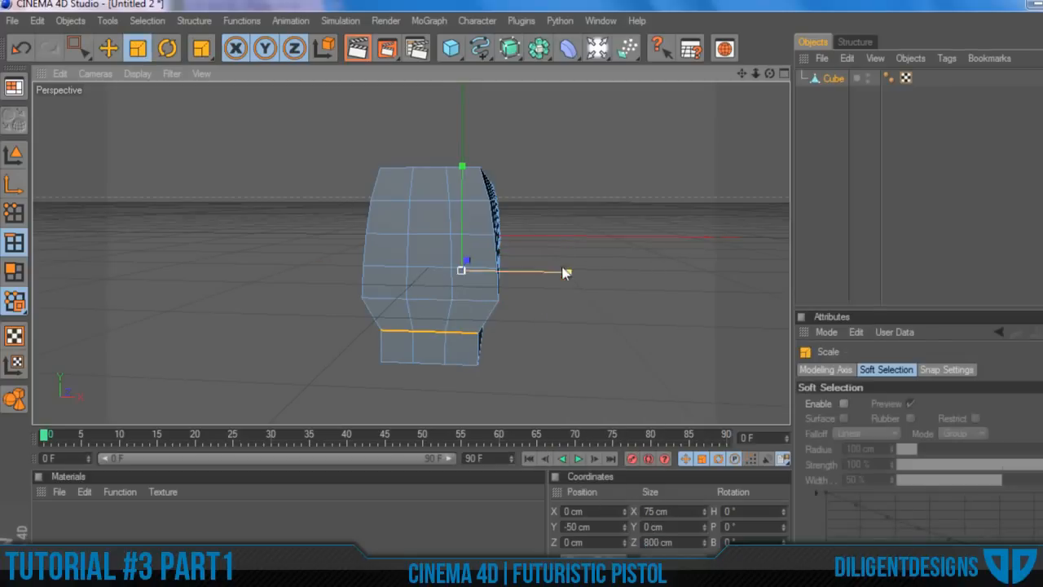
pyautogui.moveTo(567, 272); pyautogui.dragTo(568, 273)
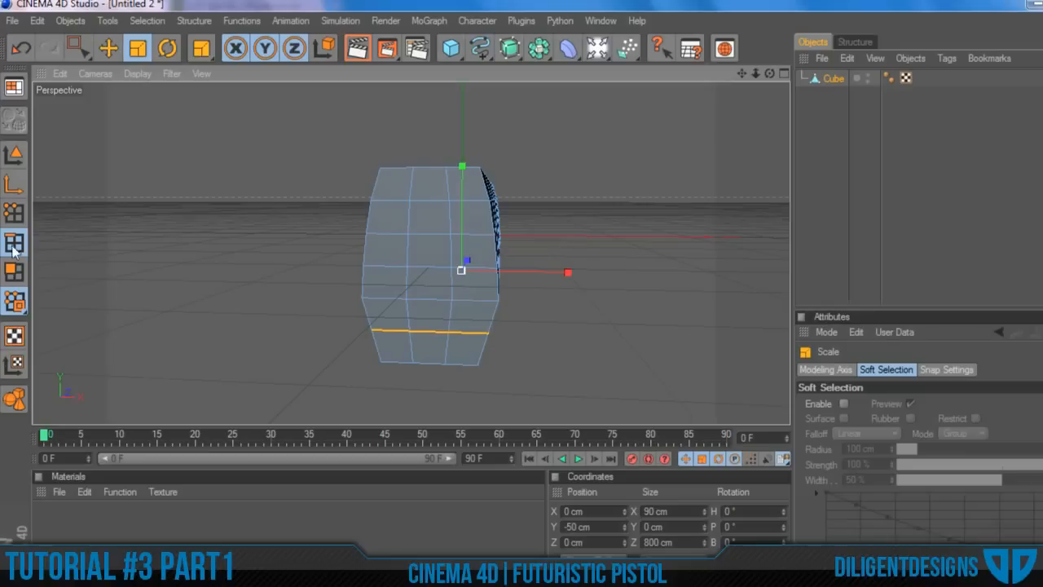
# Step: Loop-select the lowest ring of polygons around the block and fill the selection across its underside
pyautogui.click(14, 272)
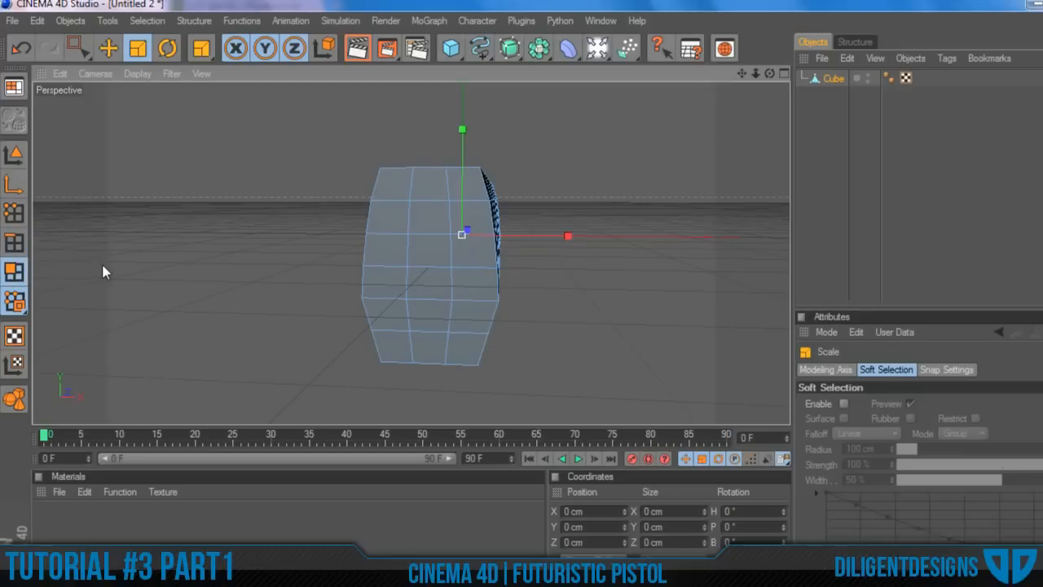
pyautogui.press('u')
pyautogui.press('l')
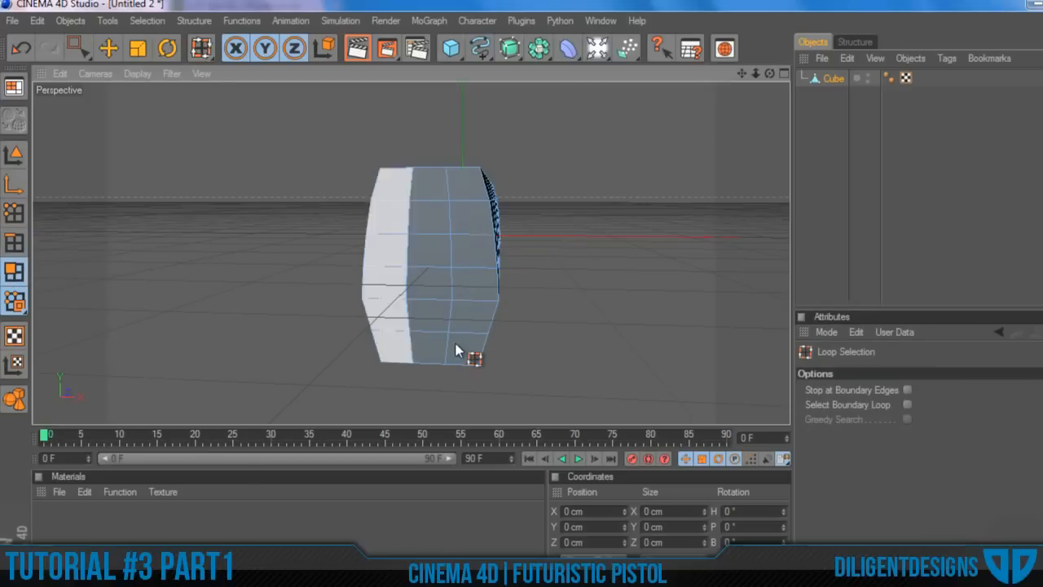
pyautogui.click(461, 354)
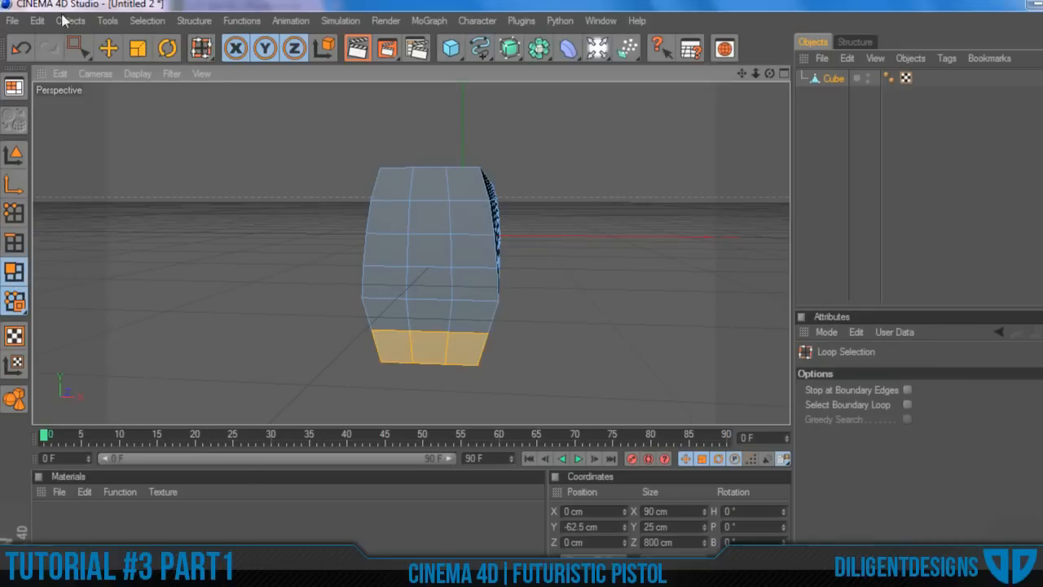
pyautogui.moveTo(770, 73); pyautogui.dragTo(768, 68)
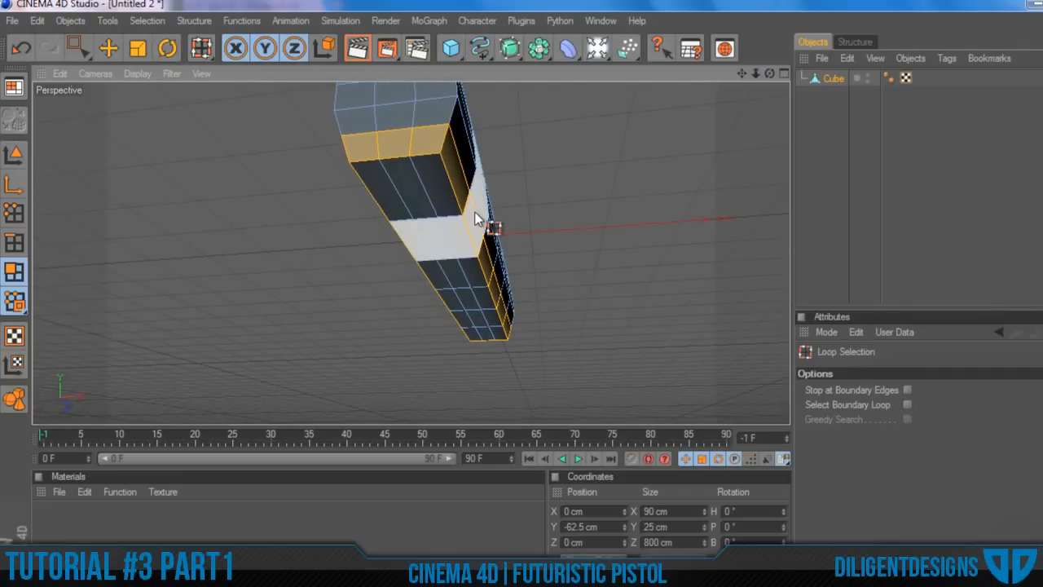
pyautogui.rightClick(436, 224)
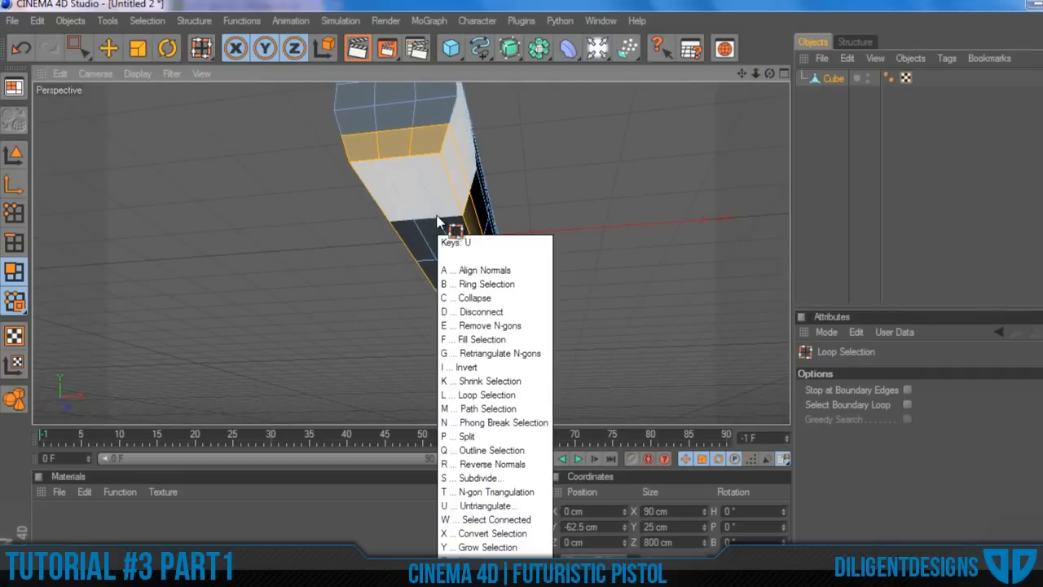
pyautogui.click(472, 339)
pyautogui.click(455, 234)
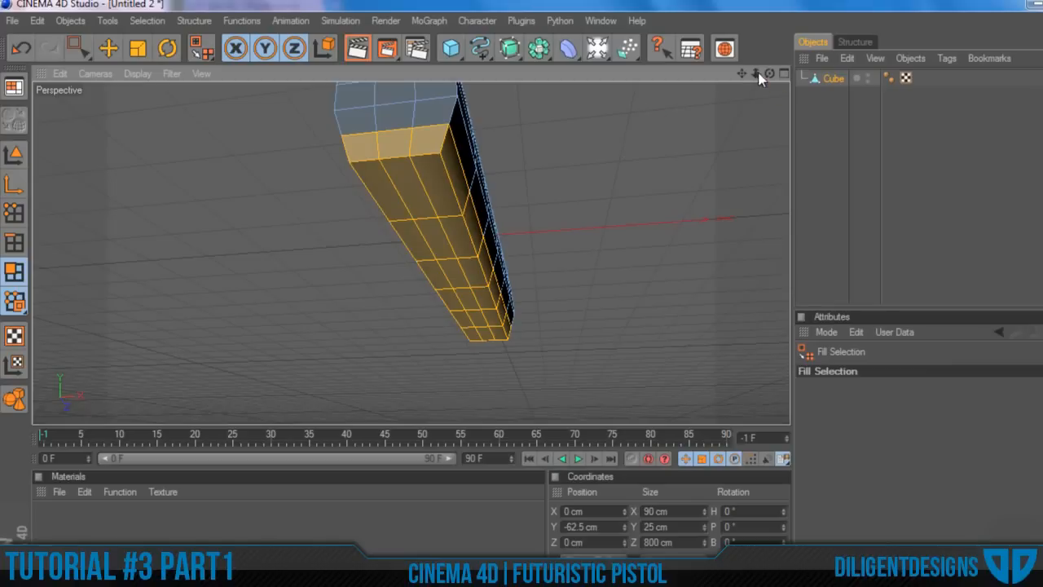
# Step: Scale the selected bottom polygons along X to about 79.4 cm wide
pyautogui.moveTo(769, 74); pyautogui.dragTo(758, 72)
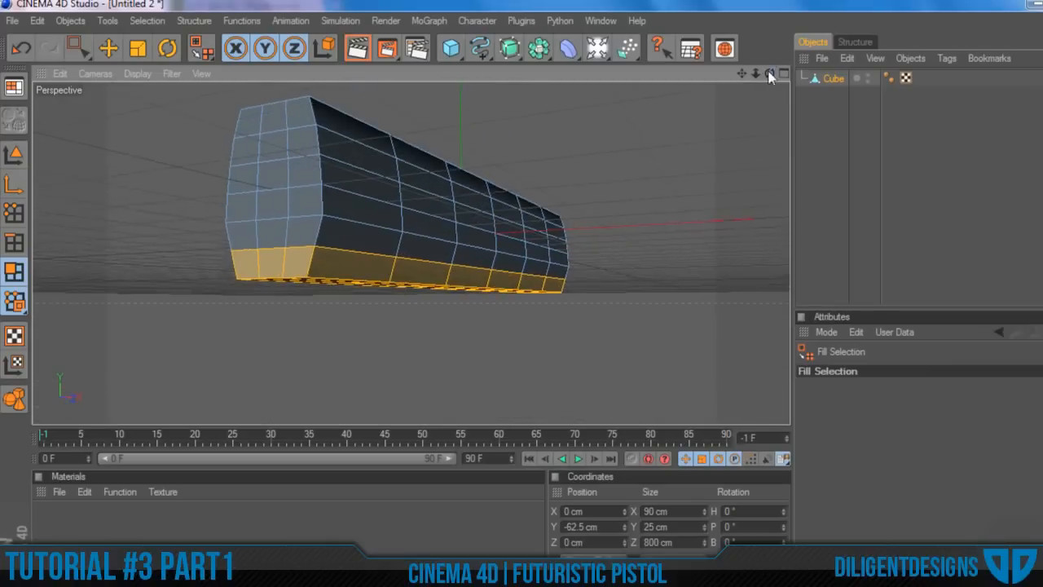
pyautogui.scroll(2, 576, 169)
pyautogui.scroll(-2, 571, 163)
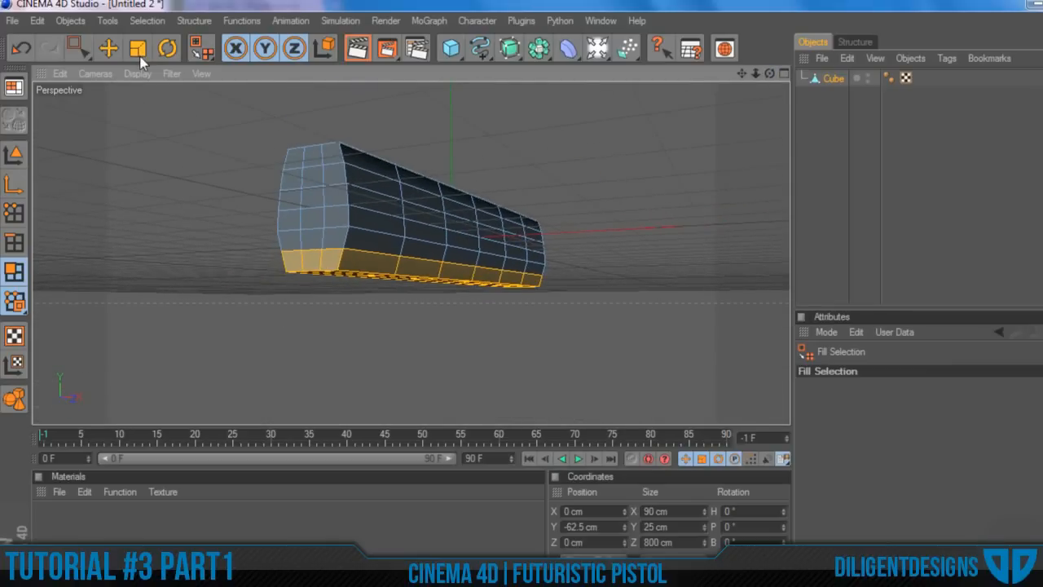
pyautogui.click(138, 51)
pyautogui.moveTo(769, 73); pyautogui.dragTo(806, 73)
pyautogui.moveTo(557, 272); pyautogui.dragTo(560, 273)
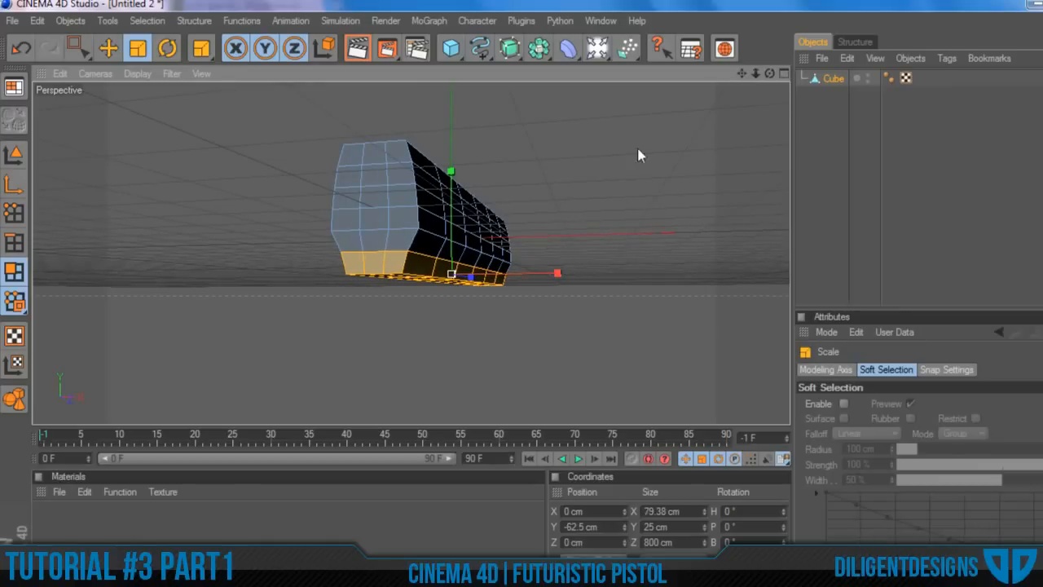
# Step: Move the selected bottom polygons up along Y to about -52.6 cm
pyautogui.moveTo(769, 78); pyautogui.dragTo(766, 86)
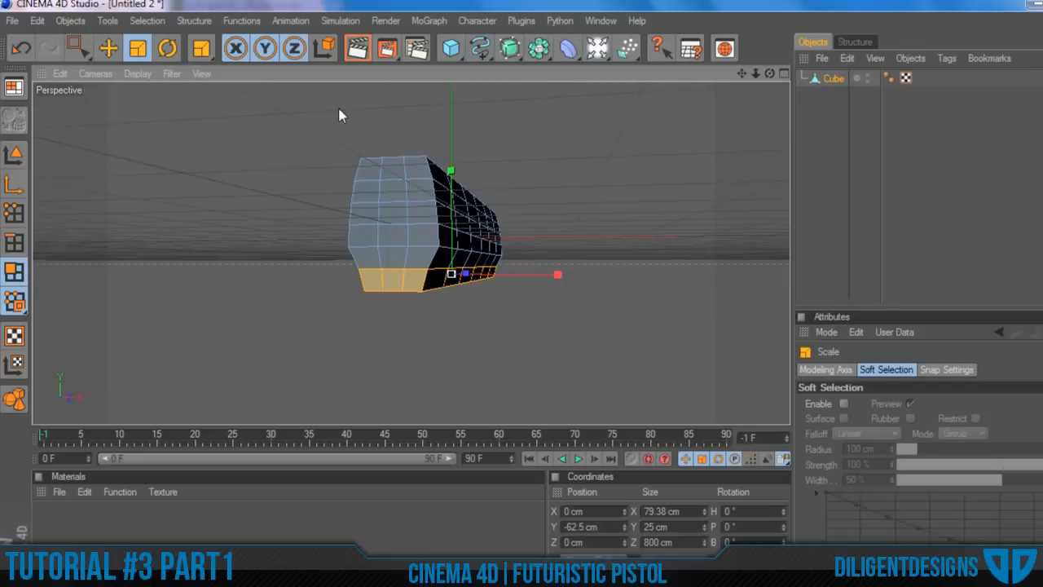
pyautogui.click(109, 49)
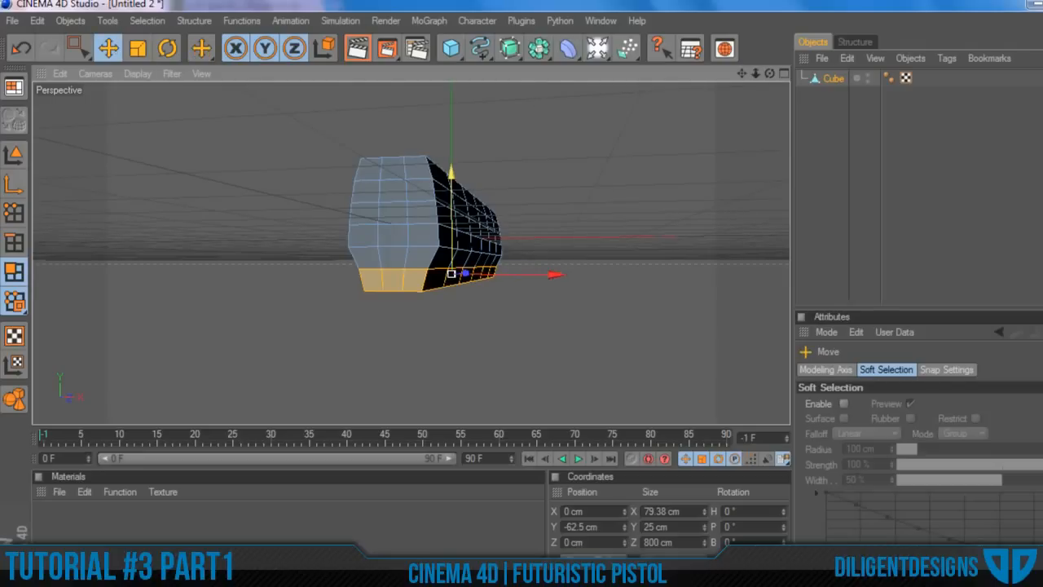
pyautogui.moveTo(451, 274); pyautogui.dragTo(451, 269)
pyautogui.scroll(-1, 452, 170)
pyautogui.scroll(1, 453, 169)
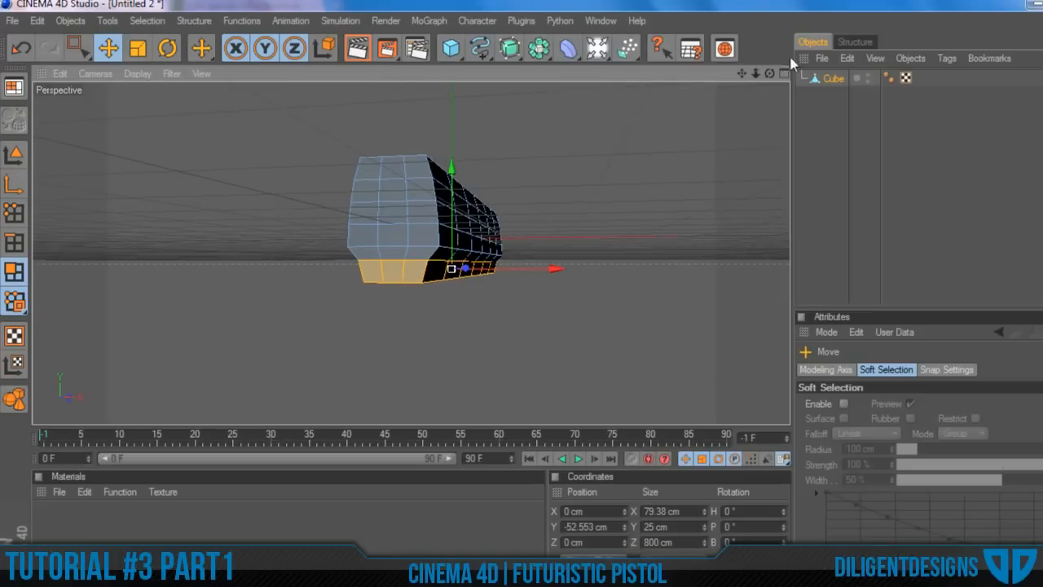
# Step: Rectangle-select all the polygons of the block's front end face in the Front view
pyautogui.moveTo(768, 74); pyautogui.dragTo(722, 89)
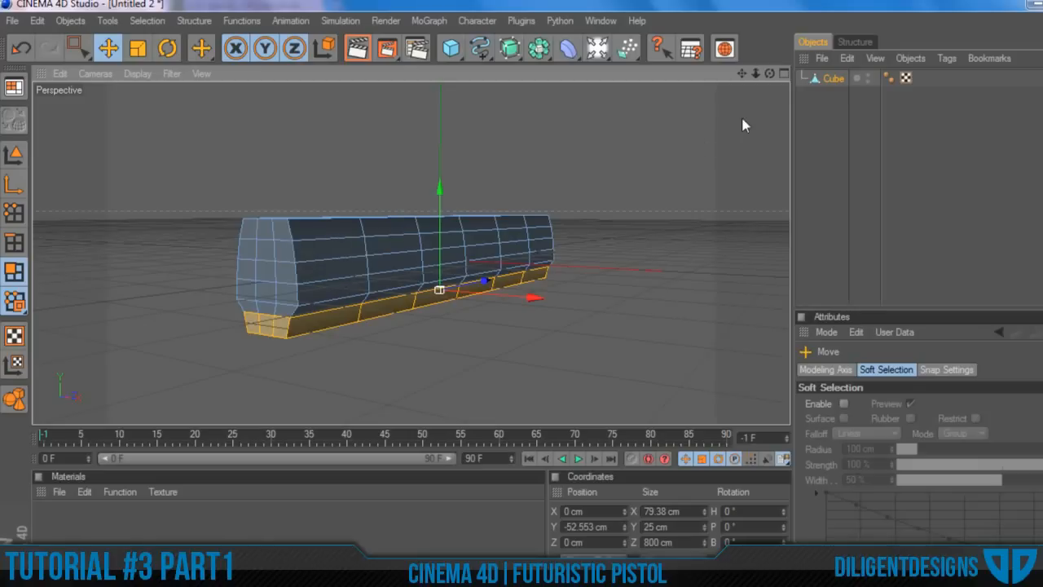
pyautogui.click(784, 73)
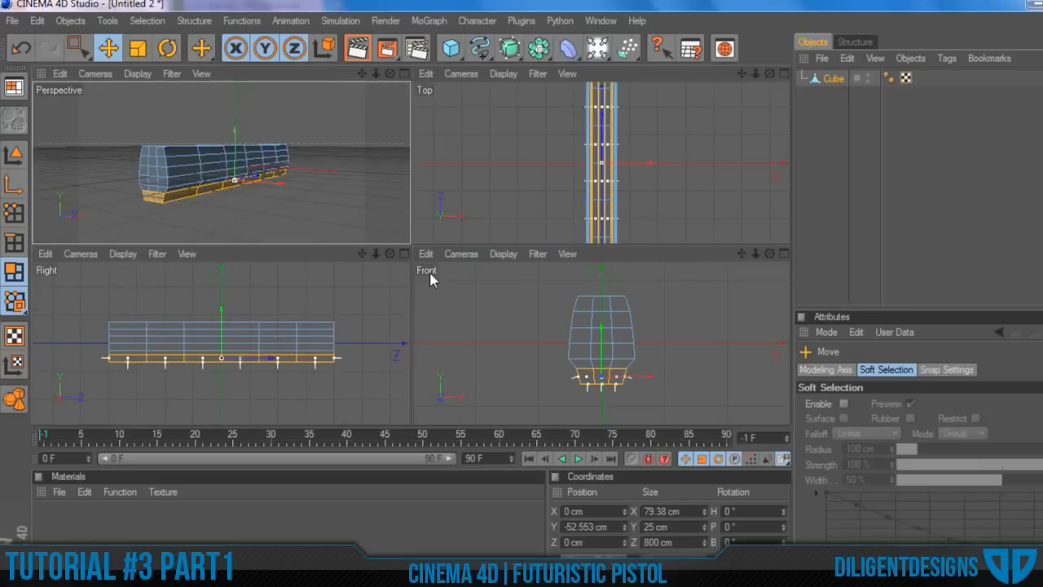
pyautogui.scroll(3, 681, 372)
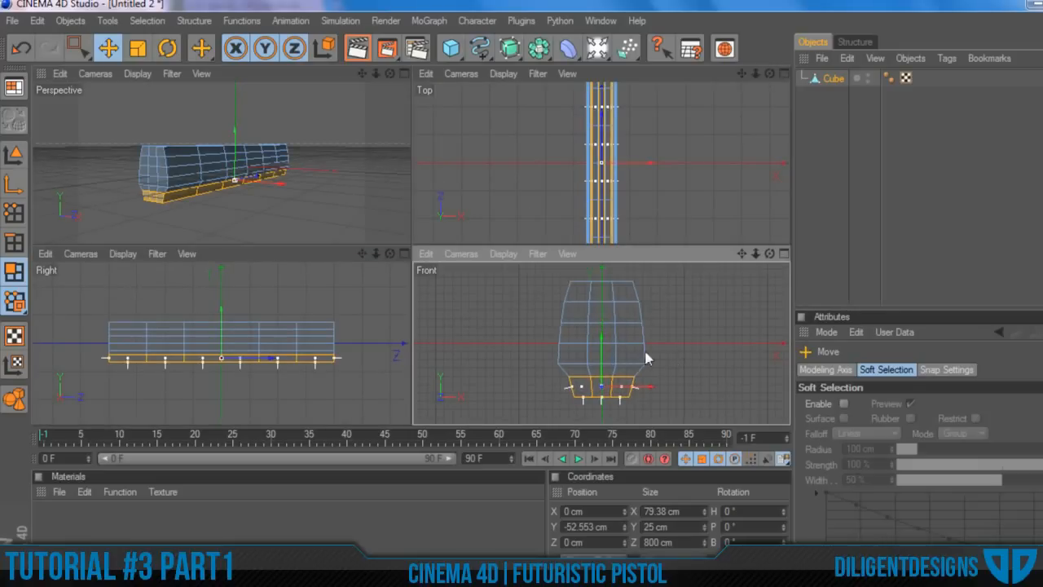
pyautogui.click(79, 47)
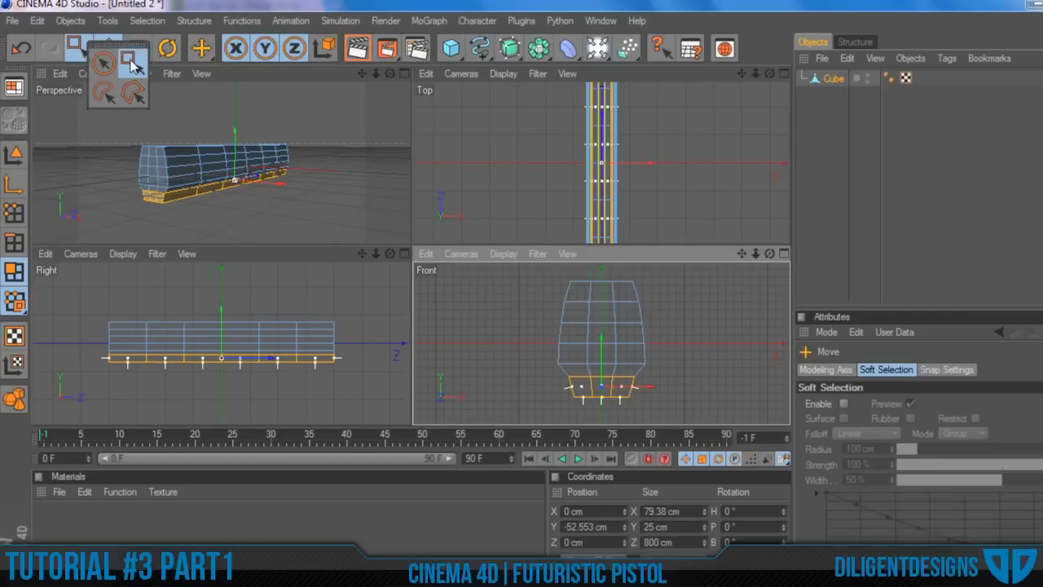
pyautogui.click(130, 62)
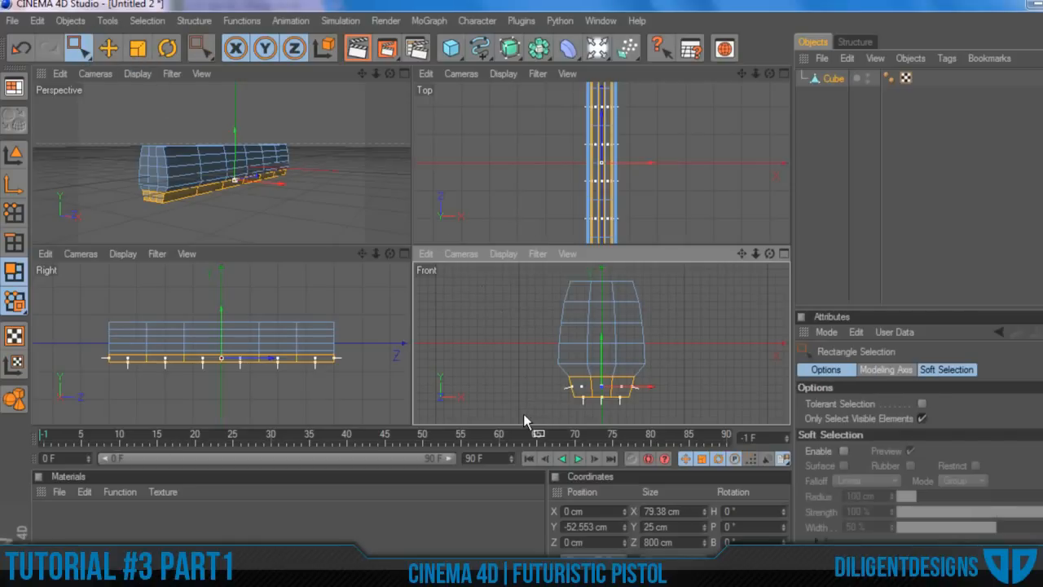
pyautogui.moveTo(520, 416); pyautogui.dragTo(677, 277)
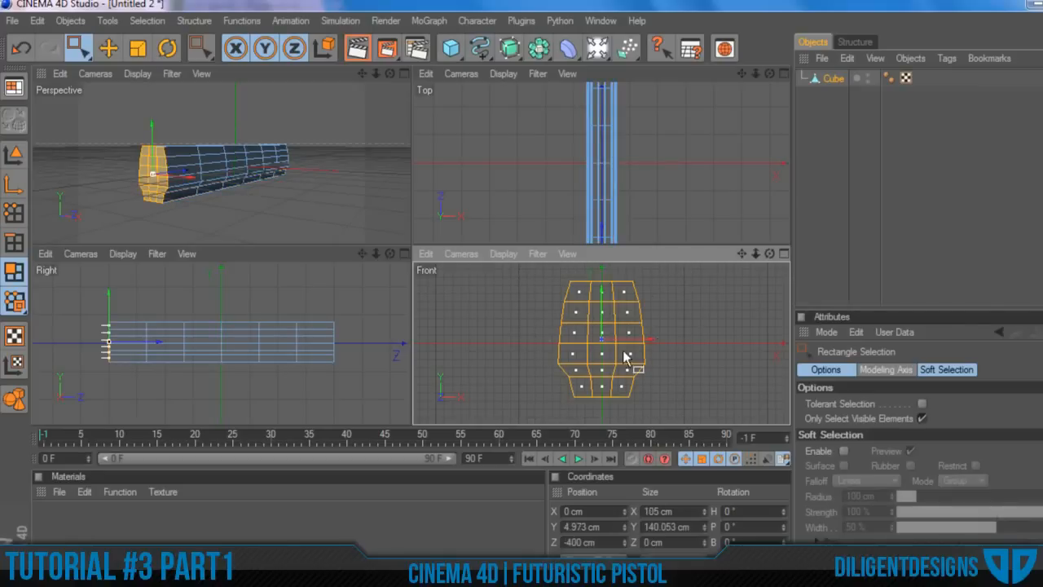
# Step: Rotate the front end face about the X axis, top leaning outward, until it spans about 24.3 cm in Z
pyautogui.click(404, 74)
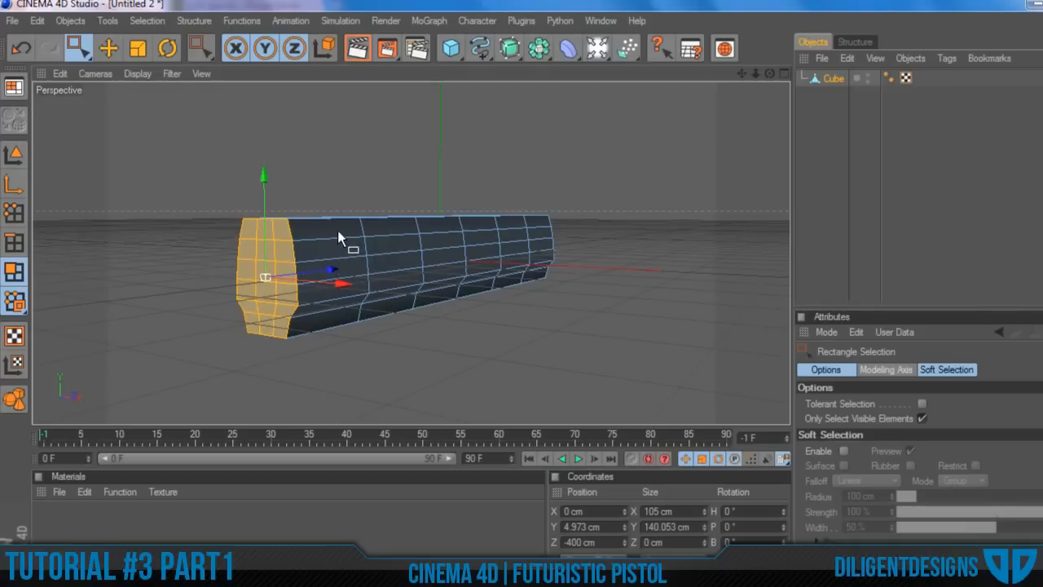
pyautogui.click(167, 48)
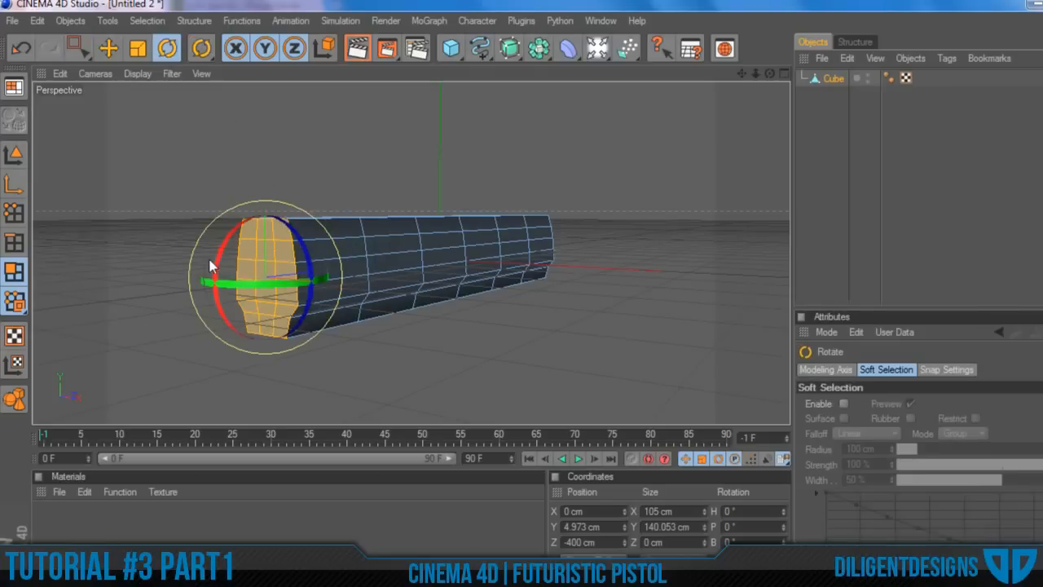
pyautogui.moveTo(769, 74); pyautogui.dragTo(693, 74)
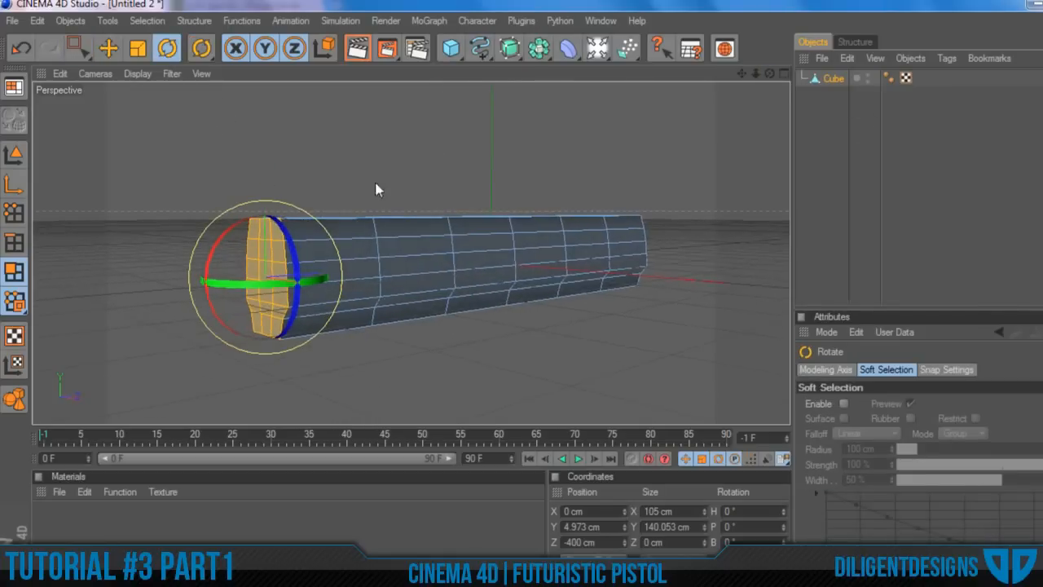
pyautogui.moveTo(212, 233); pyautogui.dragTo(208, 249)
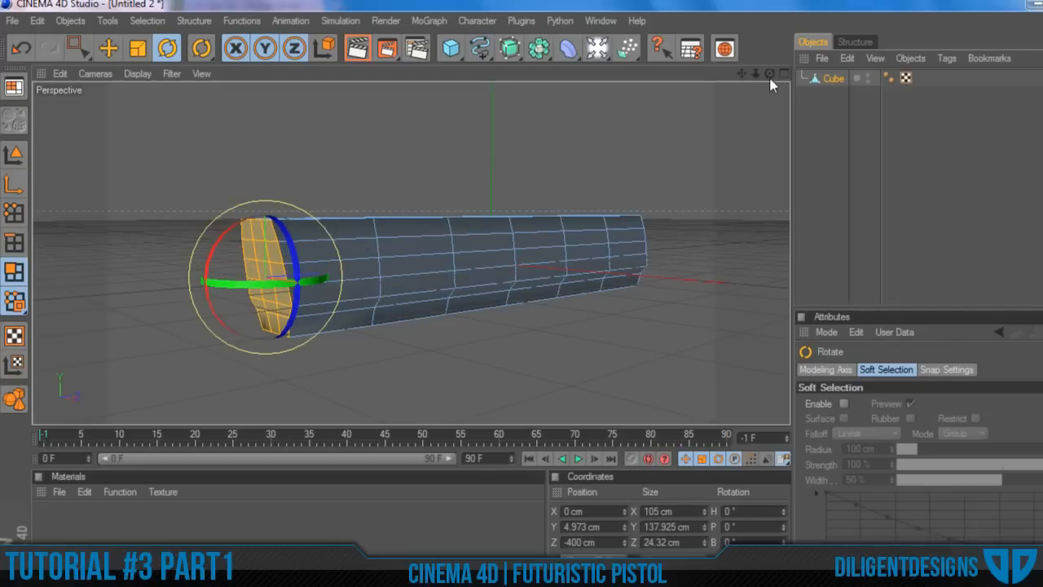
# Step: Move the slanted front end face inward along Z to about -360.5 cm, keeping its height at 4.973 cm
pyautogui.moveTo(769, 74); pyautogui.dragTo(640, 74)
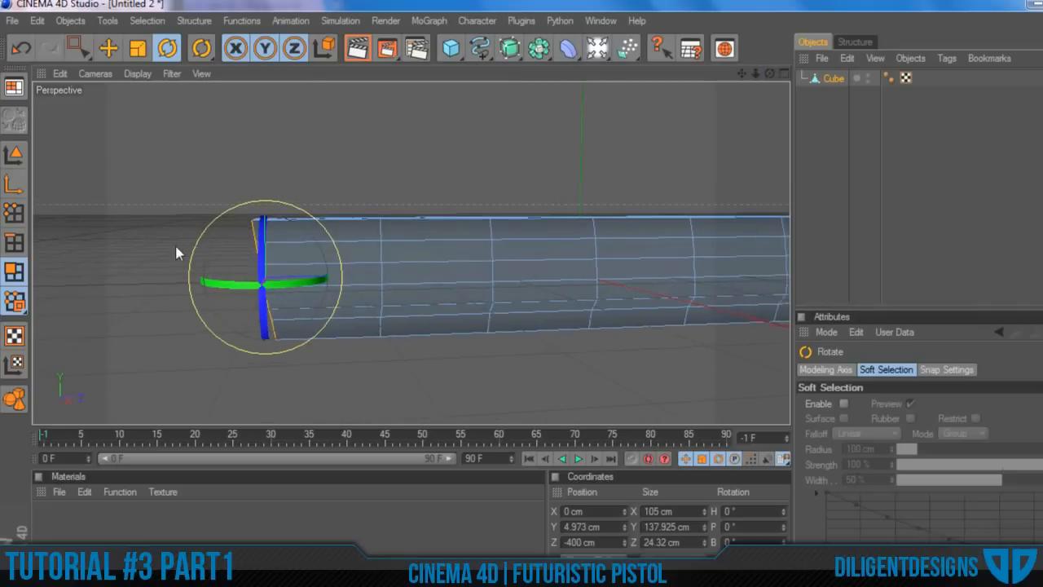
pyautogui.scroll(2, 176, 247)
pyautogui.click(108, 48)
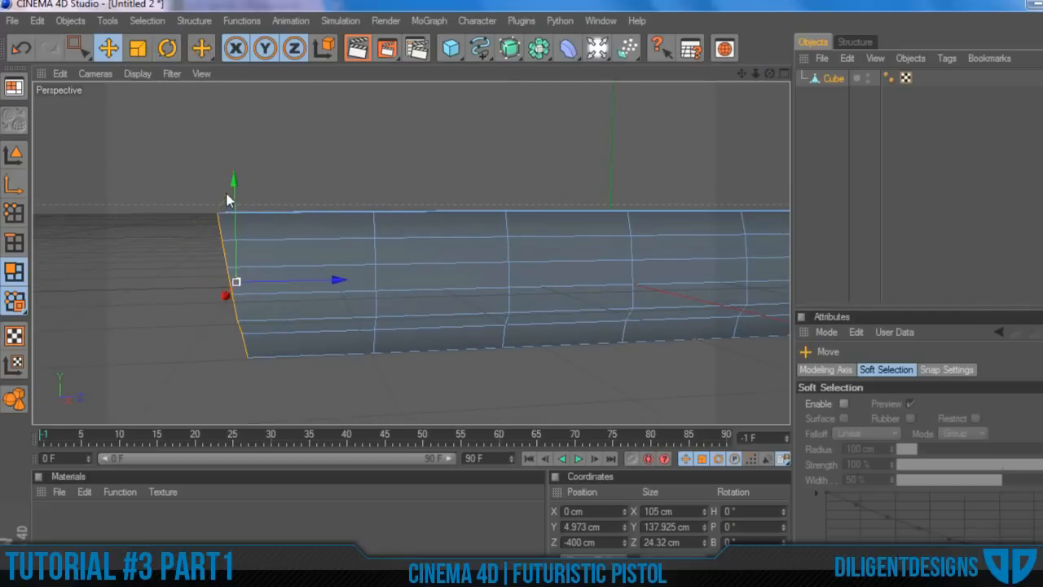
pyautogui.moveTo(234, 194); pyautogui.dragTo(233, 190)
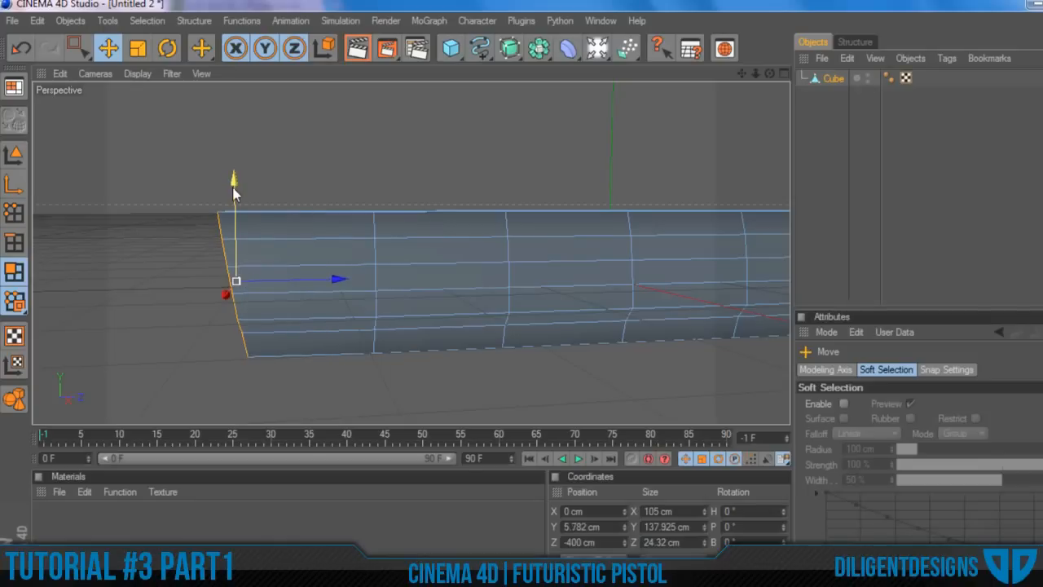
pyautogui.hotkey('ctrl', 'z')
pyautogui.moveTo(352, 282); pyautogui.dragTo(377, 282)
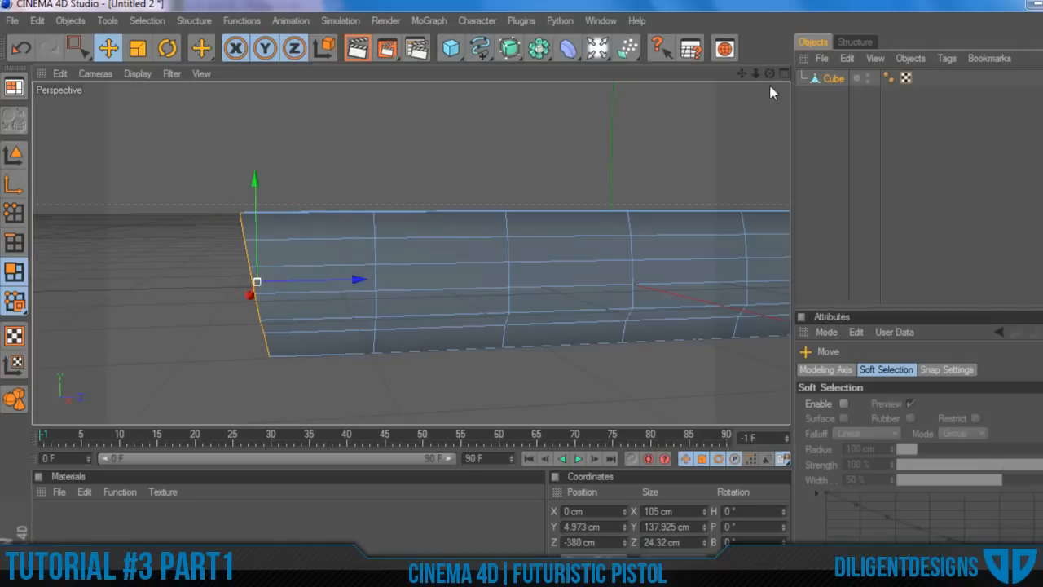
pyautogui.moveTo(769, 73); pyautogui.dragTo(866, 122)
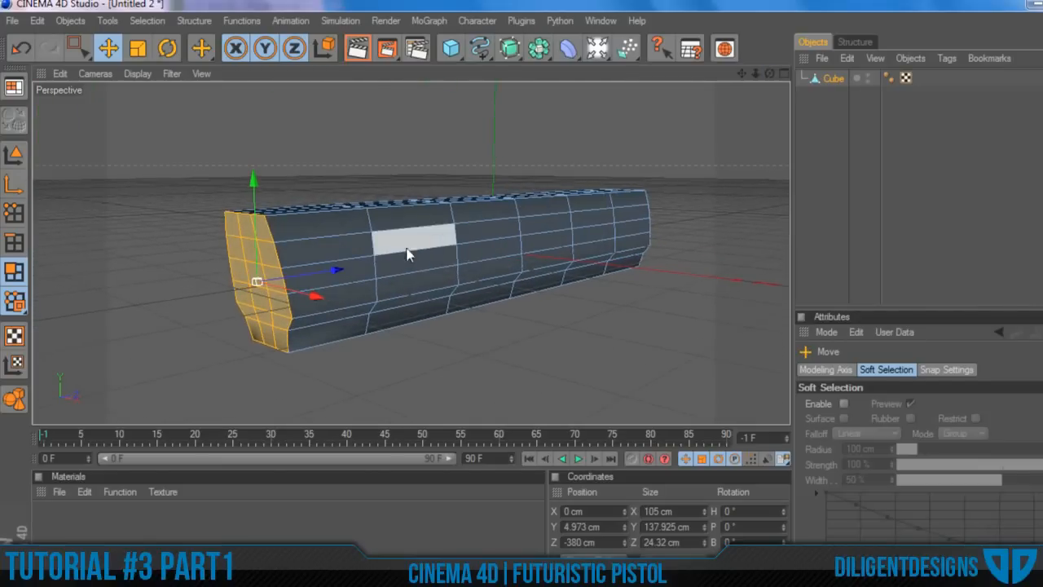
pyautogui.moveTo(333, 273); pyautogui.dragTo(342, 269)
pyautogui.moveTo(352, 268); pyautogui.dragTo(348, 267)
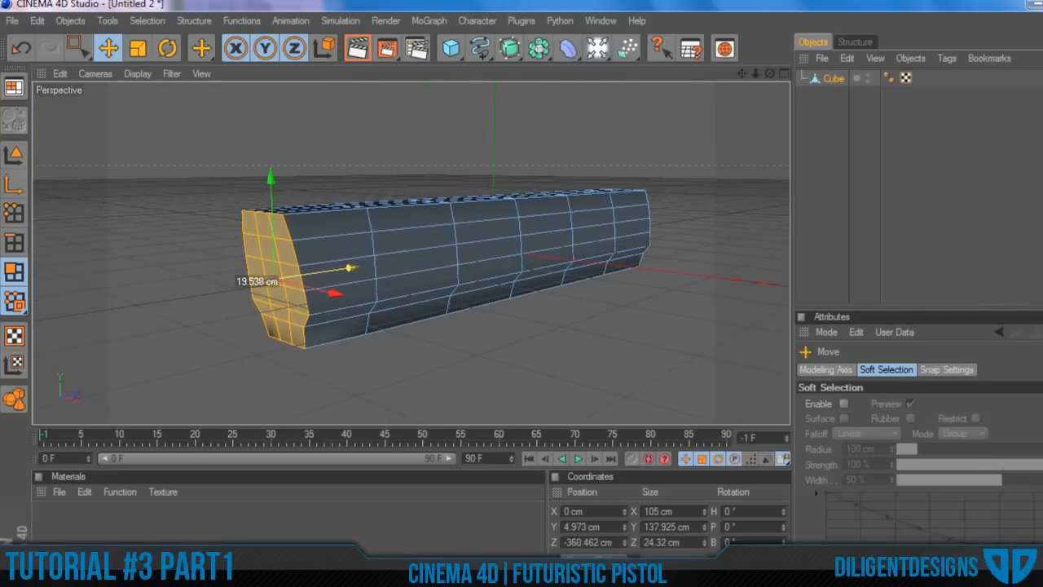
# Step: Inspect the cube's shading without its mesh selected, and set its Phong tag's angle to 22°
pyautogui.moveTo(768, 79); pyautogui.dragTo(754, 75)
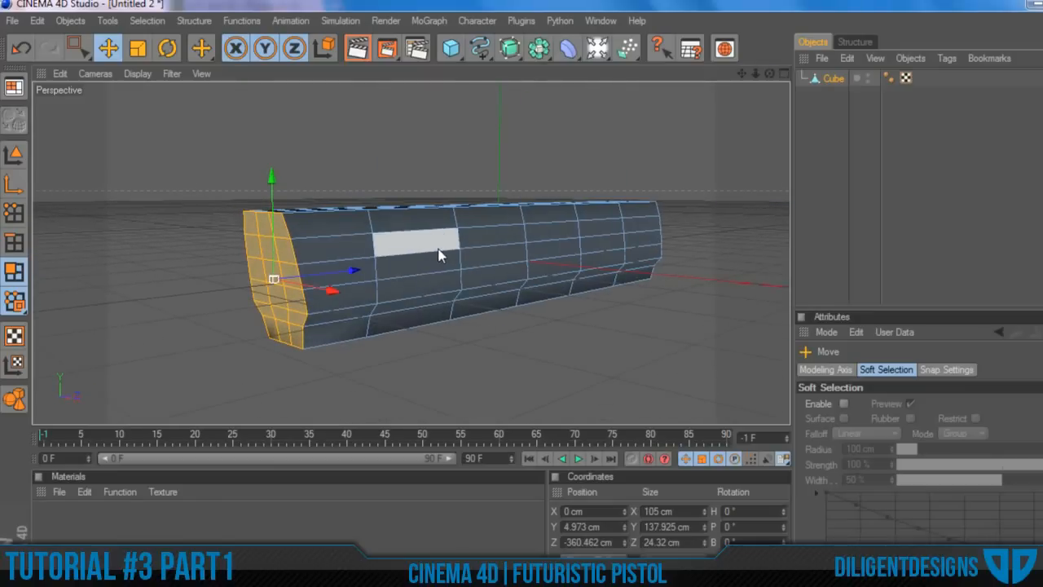
pyautogui.scroll(-3, 426, 253)
pyautogui.scroll(2, 425, 249)
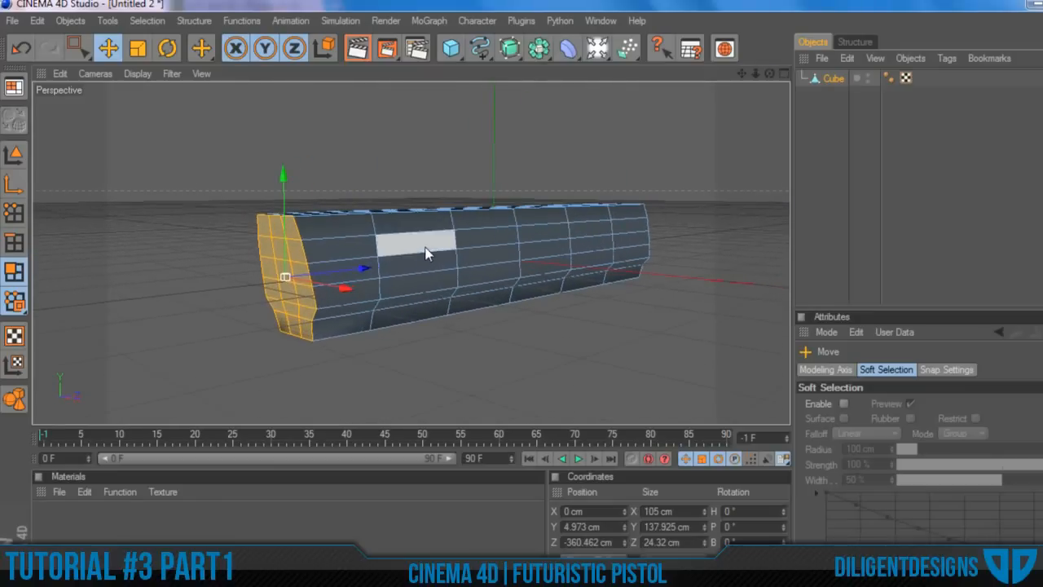
pyautogui.click(830, 126)
pyautogui.moveTo(744, 80); pyautogui.dragTo(806, 80)
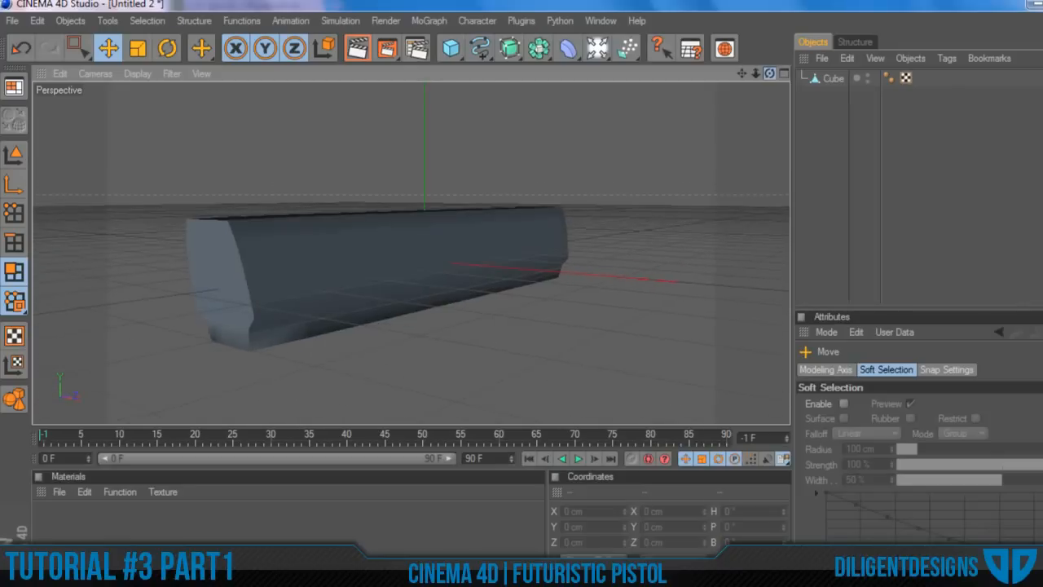
pyautogui.click(830, 80)
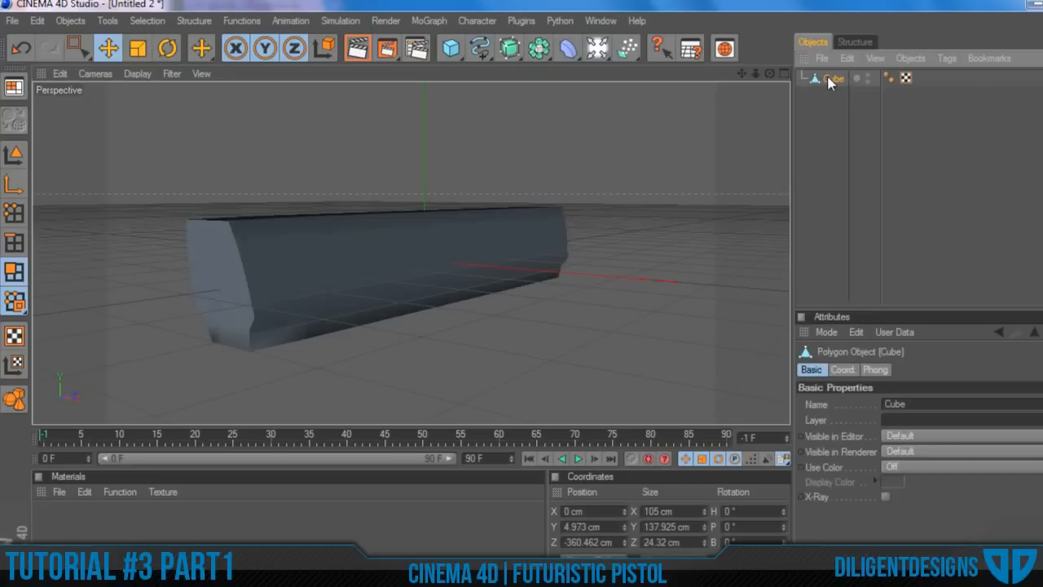
pyautogui.click(888, 78)
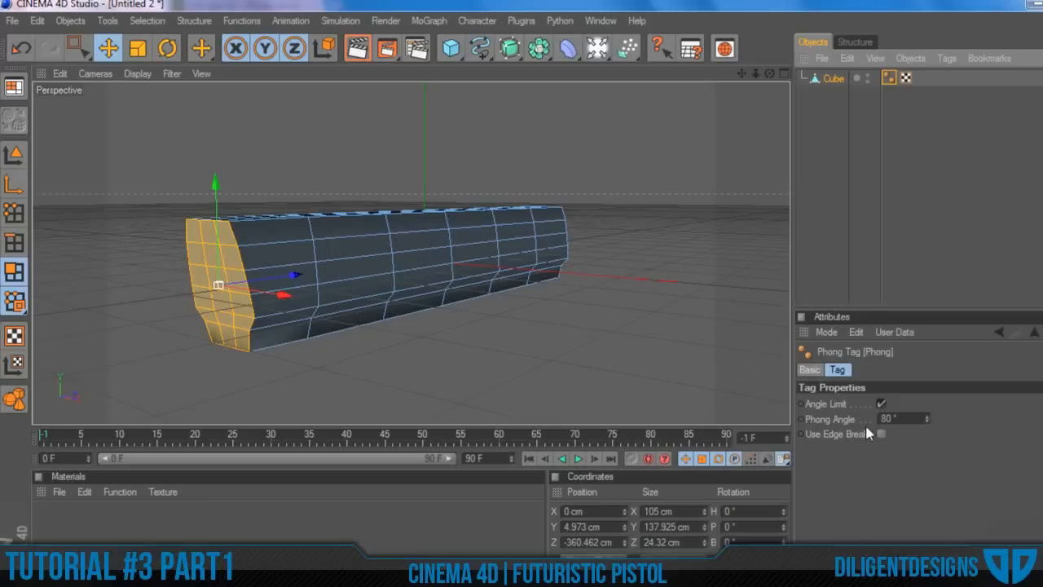
pyautogui.moveTo(926, 417); pyautogui.dragTo(914, 418)
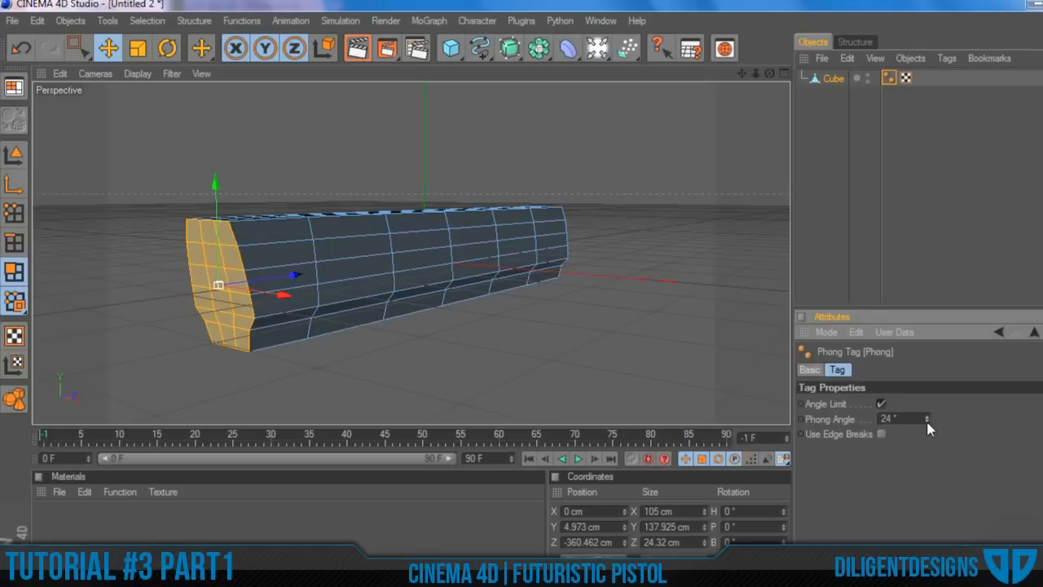
pyautogui.click(833, 78)
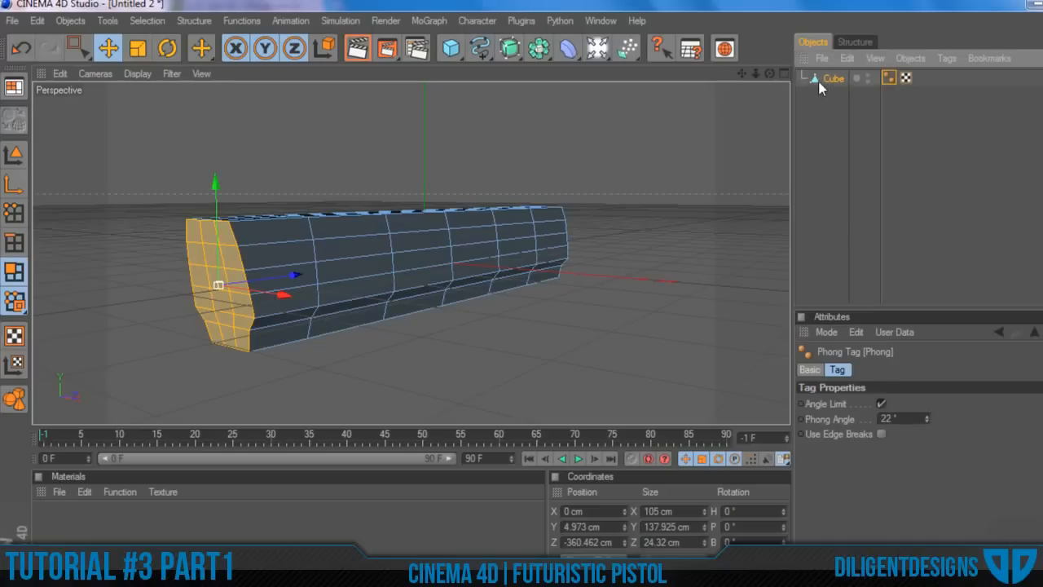
# Step: Examine the cube's smooth shading from the side and from below with its mesh deselected
pyautogui.click(825, 120)
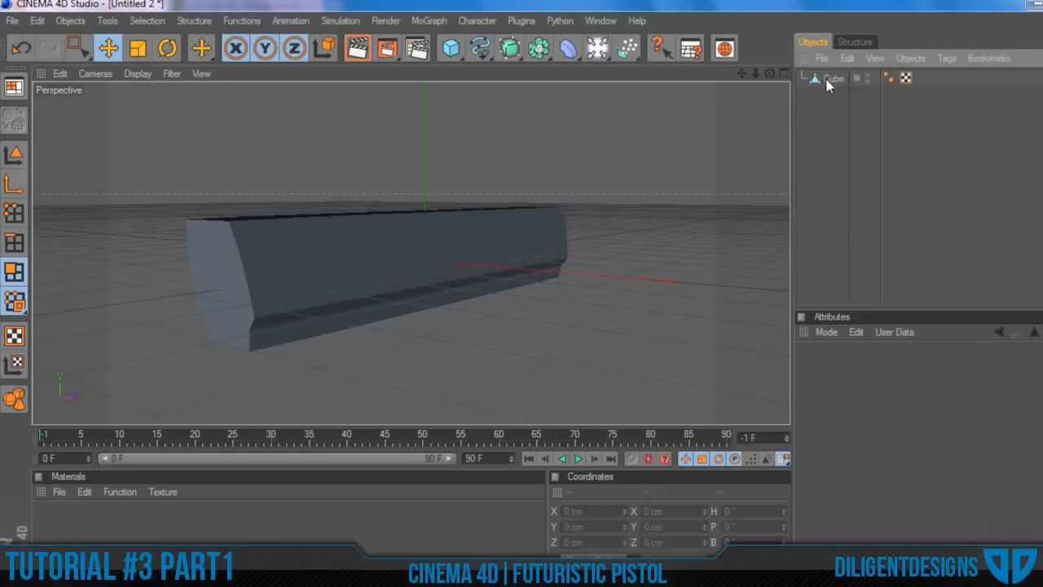
pyautogui.click(831, 79)
pyautogui.click(832, 102)
pyautogui.moveTo(769, 75); pyautogui.dragTo(542, 67)
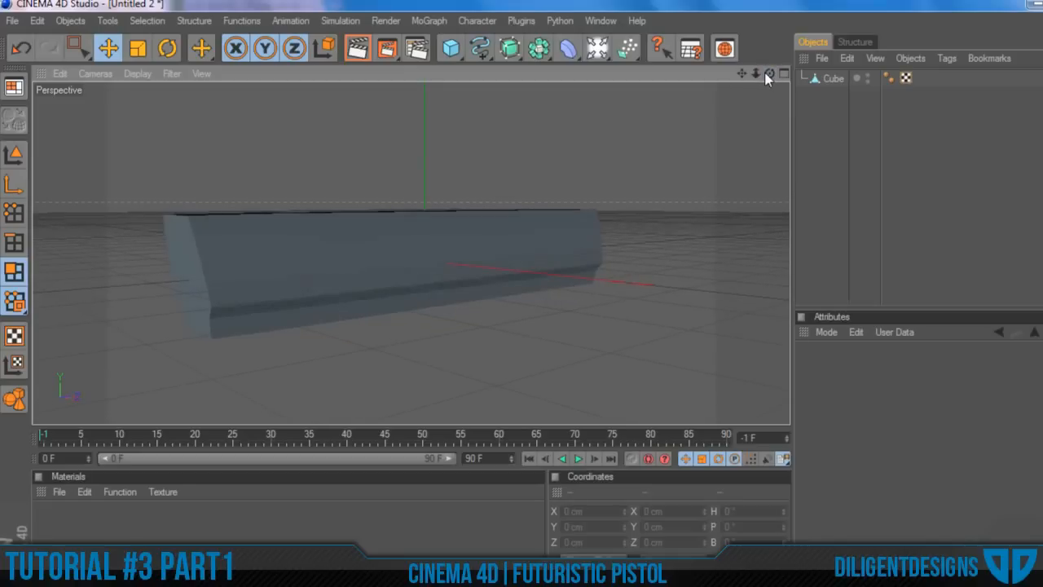
pyautogui.moveTo(769, 74); pyautogui.dragTo(697, 122)
pyautogui.scroll(1, 460, 252)
# Step: Select the cube and the three underside polygons of the second segment behind its slanted front face
pyautogui.click(830, 77)
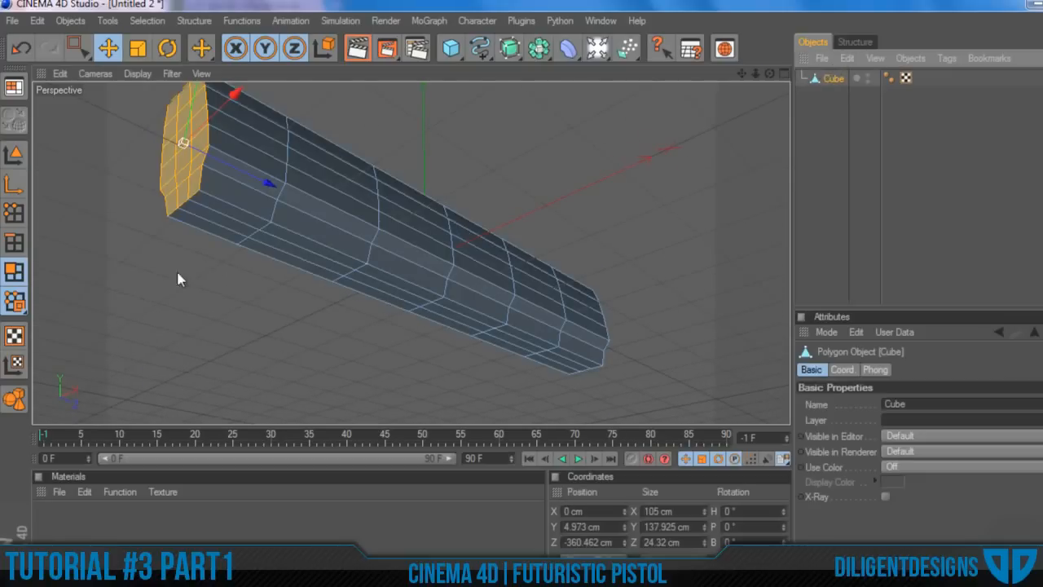
pyautogui.moveTo(277, 246); pyautogui.dragTo(286, 247)
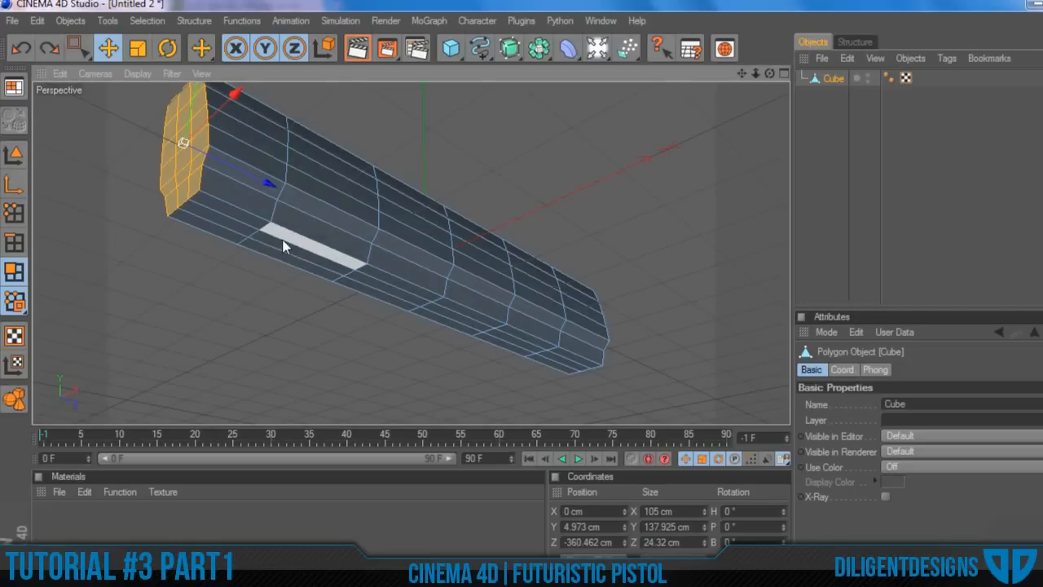
pyautogui.click(285, 246)
pyautogui.keyDown('shift'); pyautogui.click(271, 242); pyautogui.keyUp('shift')
pyautogui.keyDown('shift'); pyautogui.click(314, 269); pyautogui.keyUp('shift')
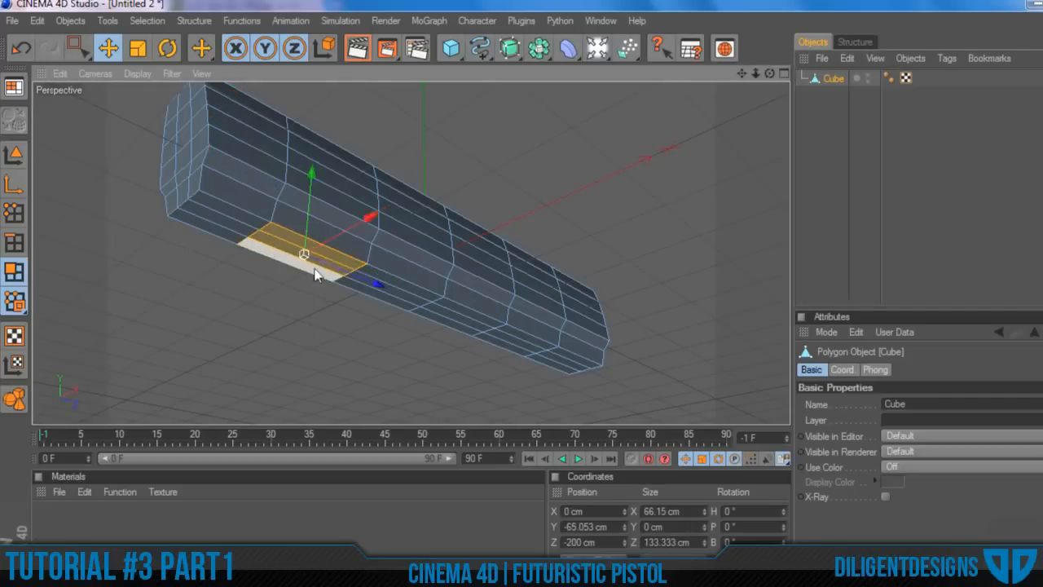
# Step: Extend the underside polygon selection across all remaining segments to the cube's rear end
pyautogui.scroll(2, 447, 303)
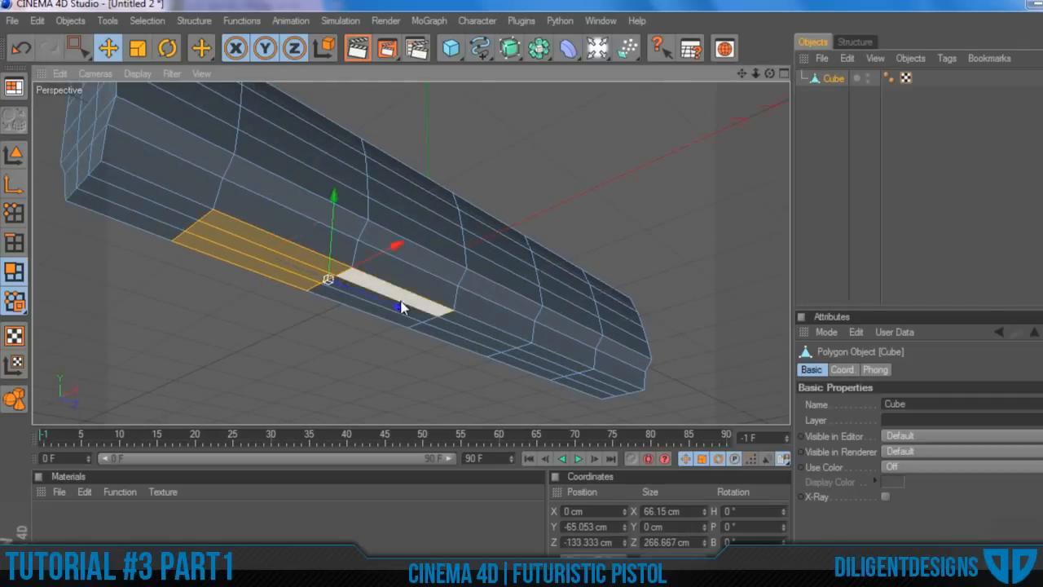
pyautogui.keyDown('shift'); pyautogui.click(412, 311); pyautogui.keyUp('shift')
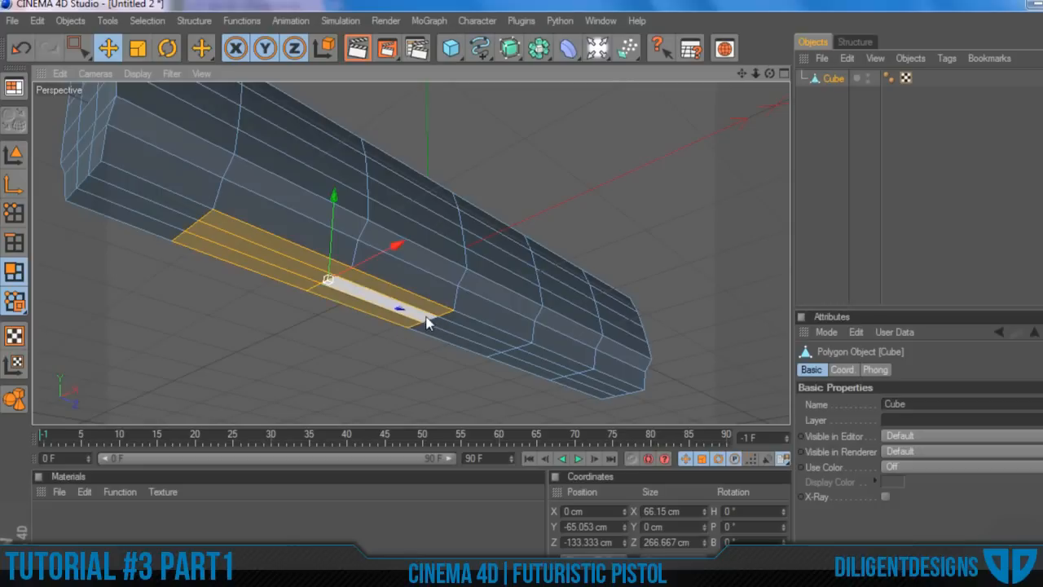
pyautogui.keyDown('shift'); pyautogui.click(468, 332); pyautogui.keyUp('shift')
pyautogui.scroll(3, 476, 346)
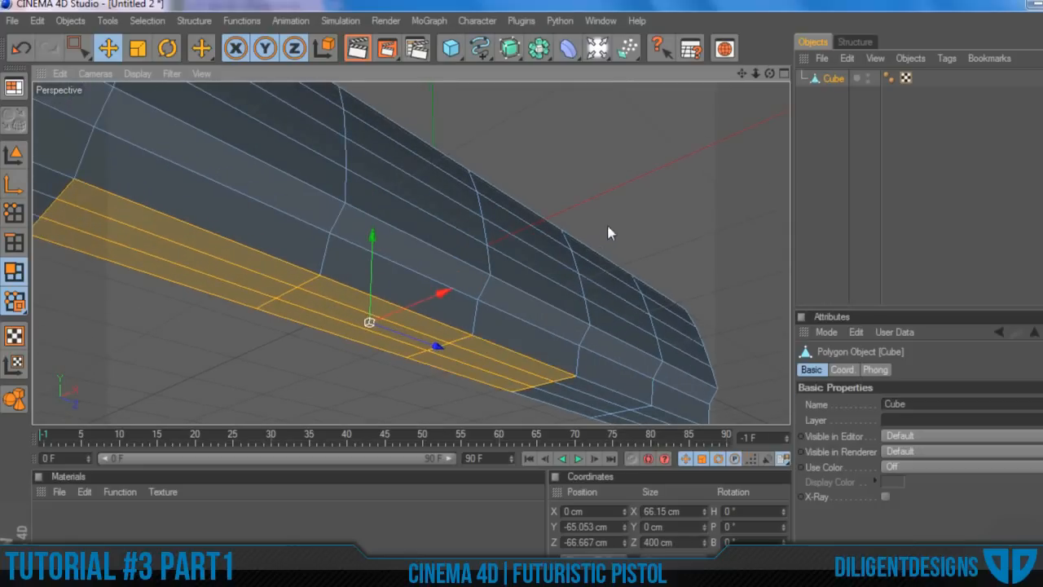
pyautogui.keyDown('alt'); pyautogui.moveTo(261, 371); pyautogui.dragTo(34, 272, button='middle'); pyautogui.keyUp('alt')
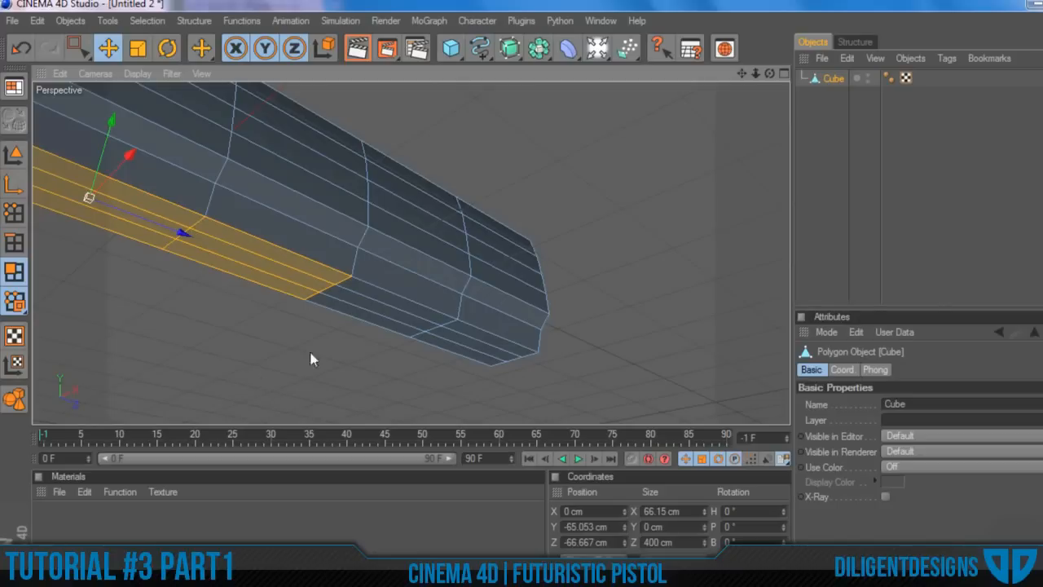
pyautogui.keyDown('shift'); pyautogui.click(391, 299); pyautogui.keyUp('shift')
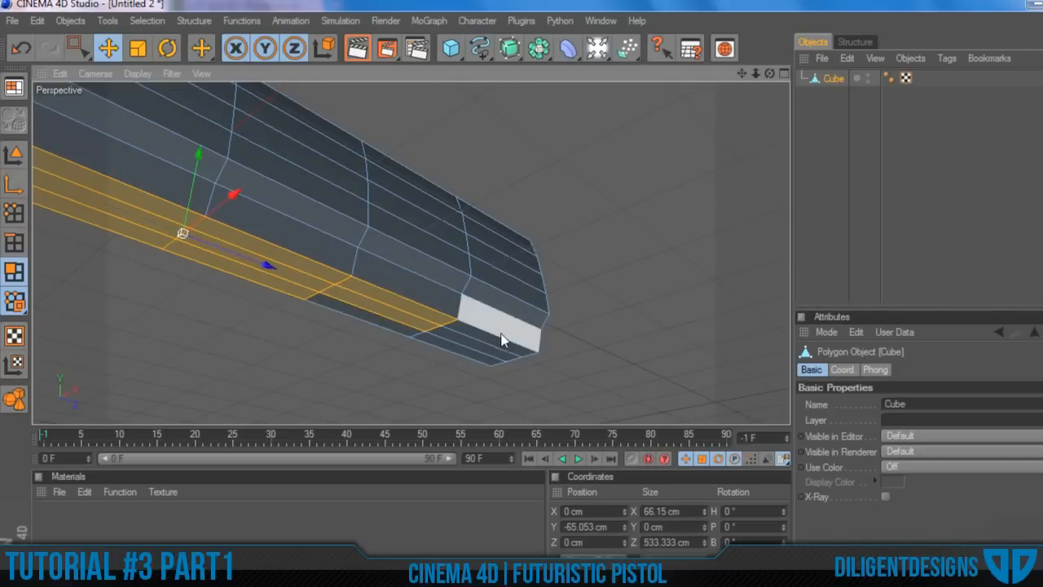
pyautogui.keyDown('shift'); pyautogui.click(481, 352); pyautogui.keyUp('shift')
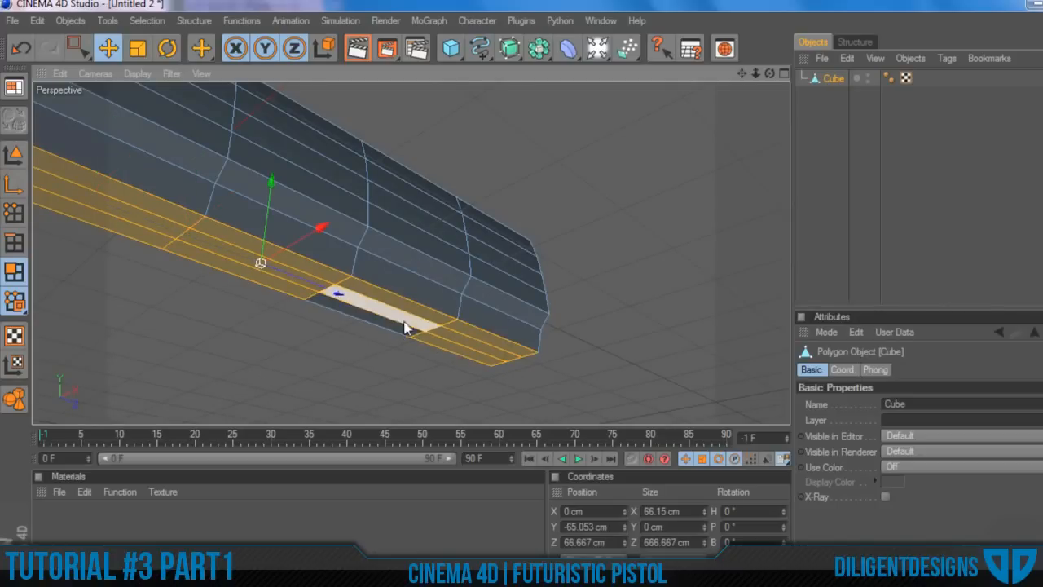
pyautogui.moveTo(328, 316); pyautogui.dragTo(333, 311)
# Step: Extrude the selected underside polygons downward with an offset of 27 cm
pyautogui.rightClick(330, 311)
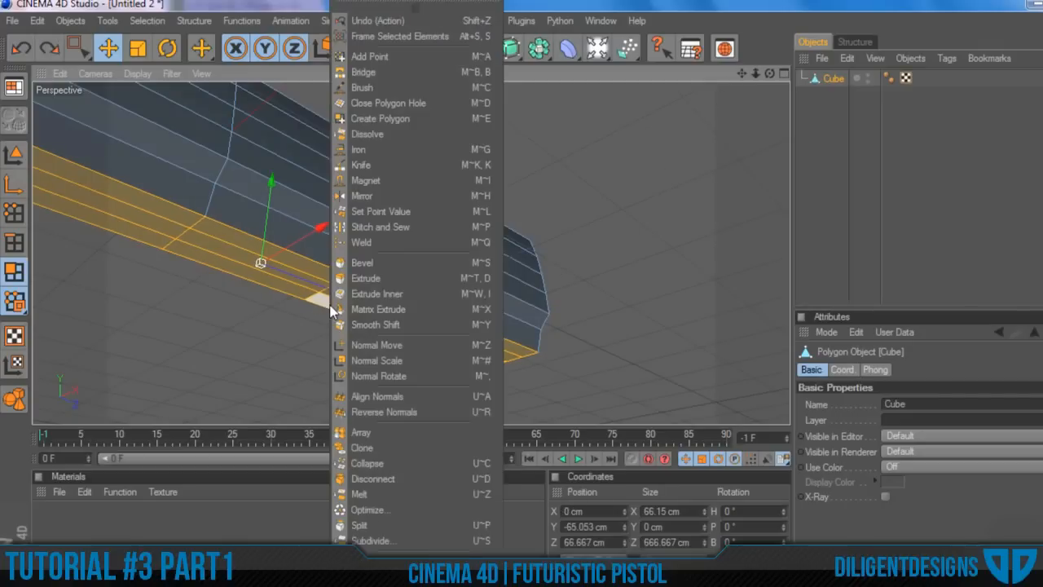
pyautogui.click(369, 275)
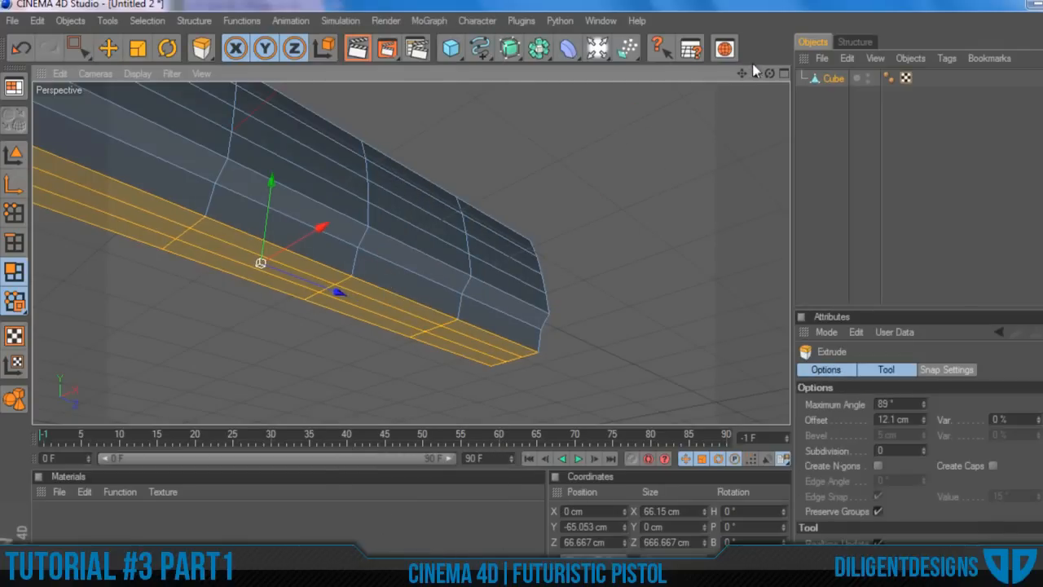
pyautogui.moveTo(769, 75); pyautogui.dragTo(480, 146)
pyautogui.scroll(-2, 480, 163)
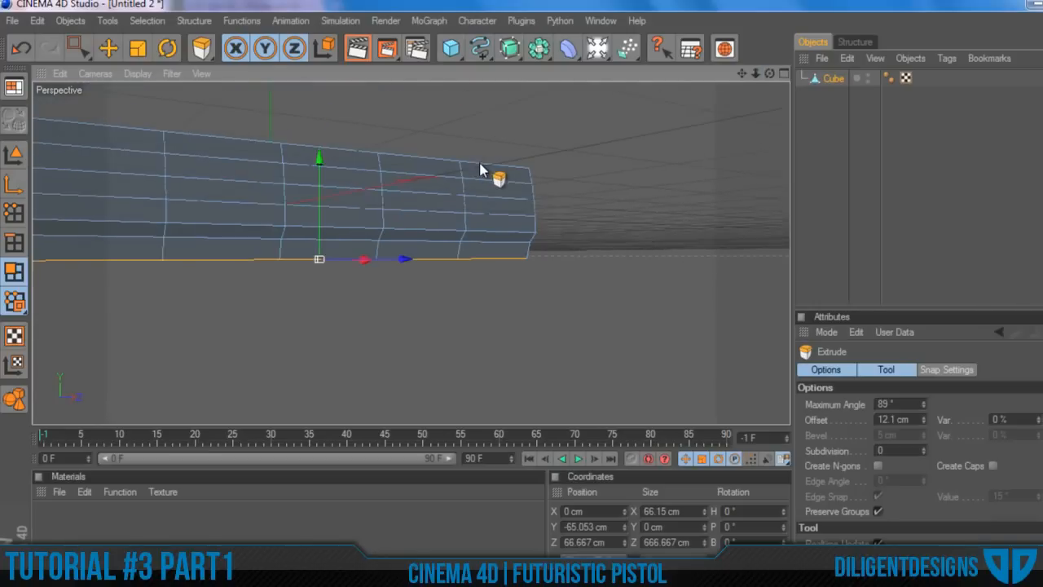
pyautogui.moveTo(445, 194); pyautogui.dragTo(476, 195)
pyautogui.moveTo(766, 79); pyautogui.dragTo(562, 220)
pyautogui.hotkey('ctrl', 'z')
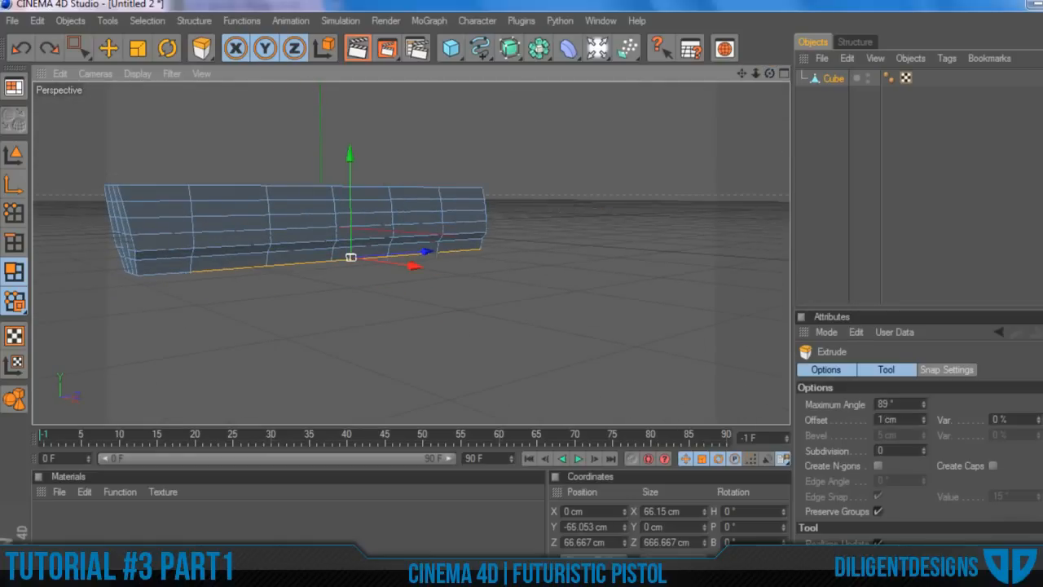
pyautogui.moveTo(444, 195); pyautogui.dragTo(479, 195)
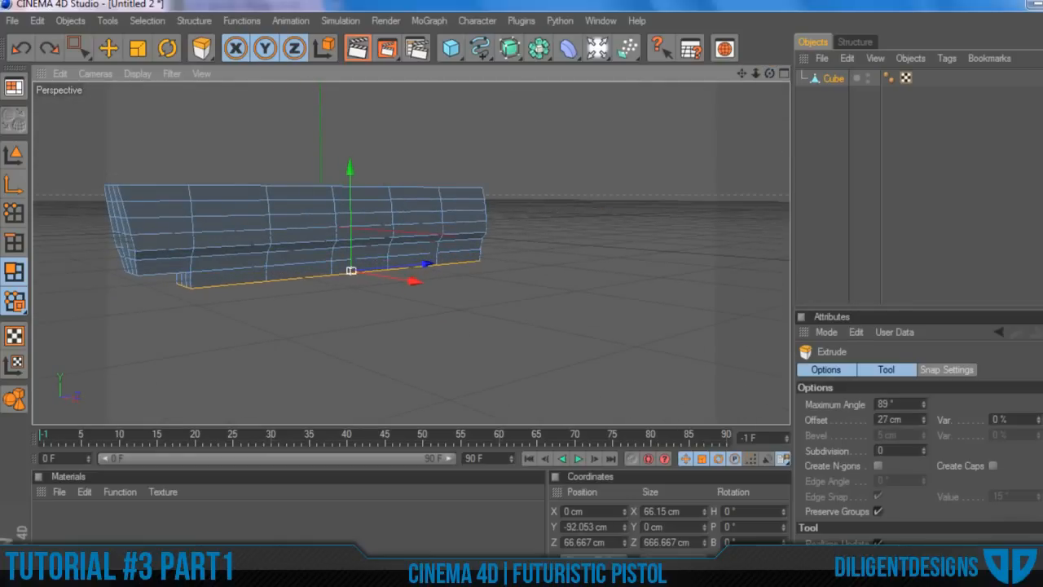
# Step: Switch the cube from polygon to edge editing
pyautogui.scroll(2, 269, 289)
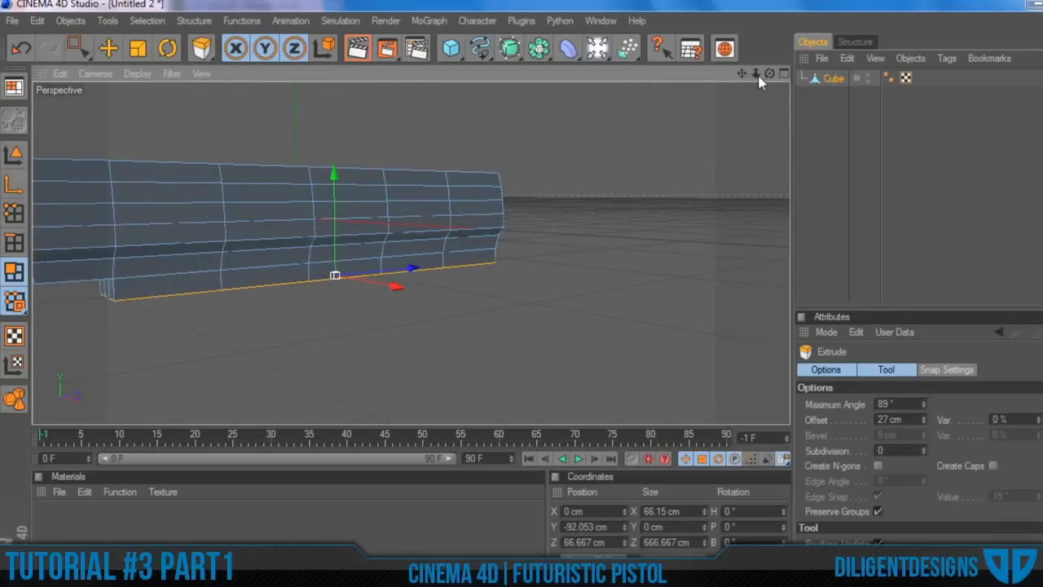
pyautogui.moveTo(769, 75); pyautogui.dragTo(832, 81)
pyautogui.click(14, 242)
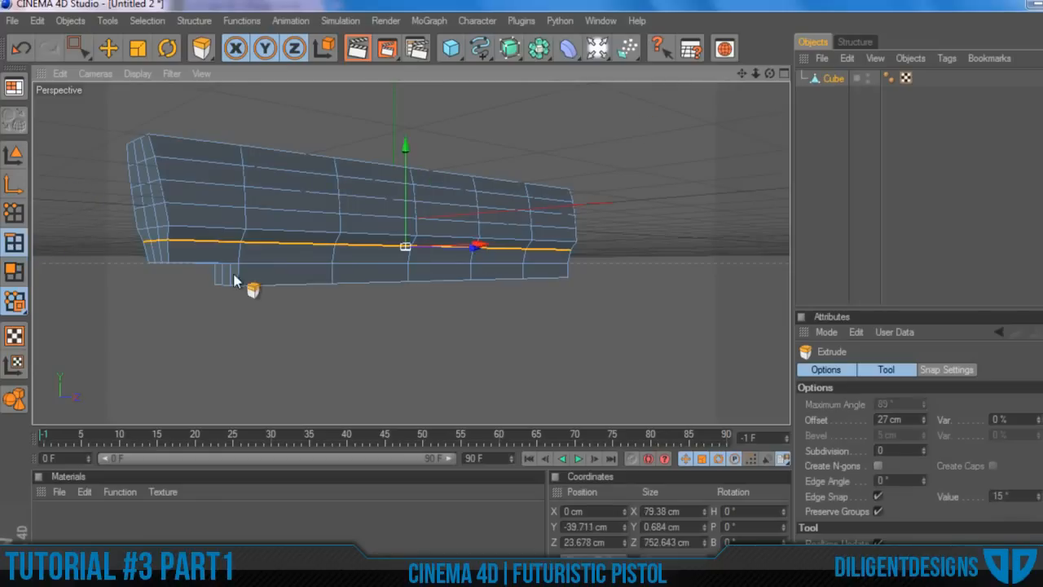
pyautogui.scroll(4, 221, 281)
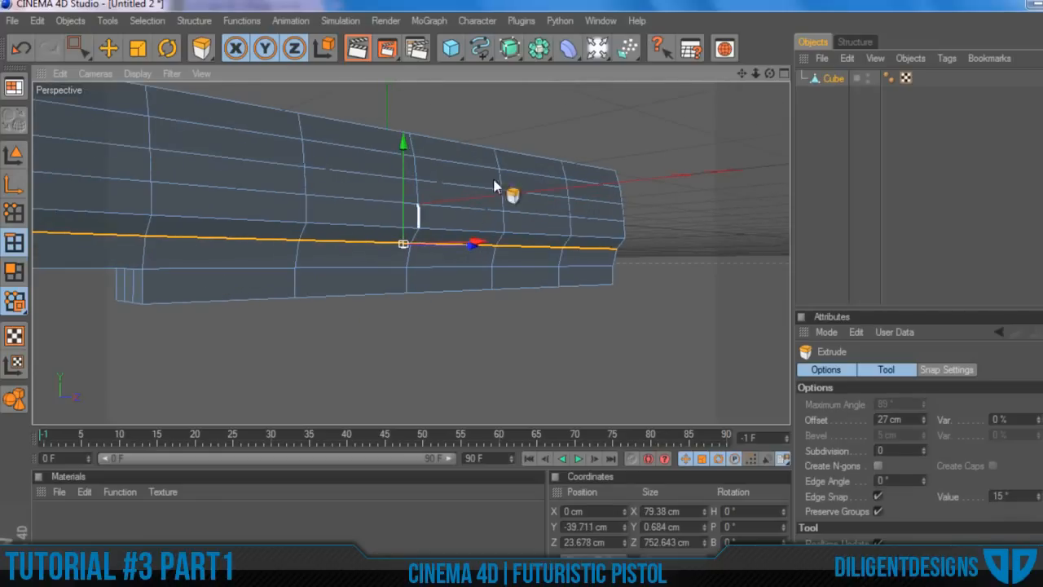
pyautogui.moveTo(768, 78); pyautogui.dragTo(770, 78)
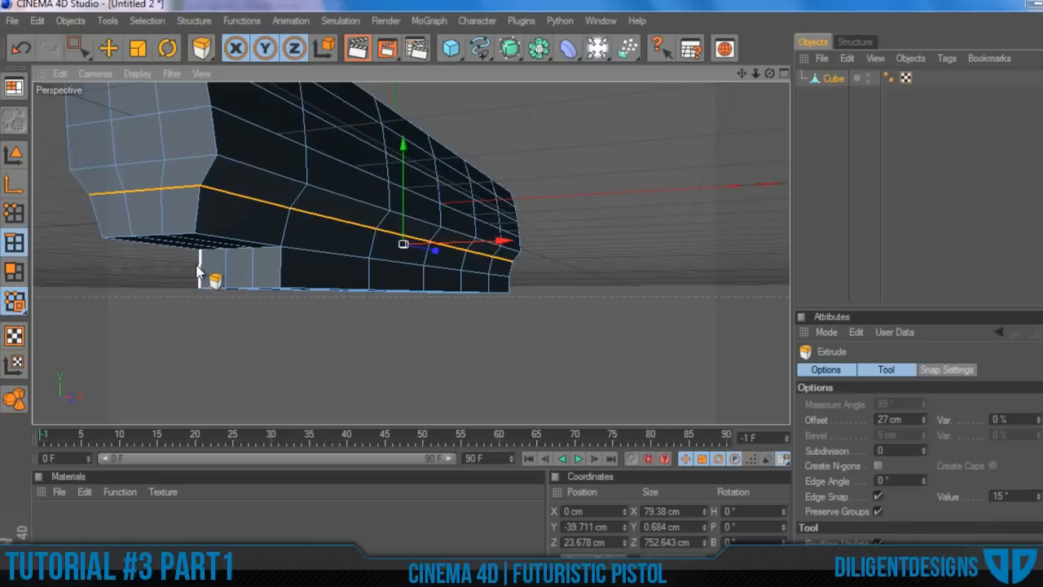
pyautogui.moveTo(157, 267); pyautogui.dragTo(189, 268)
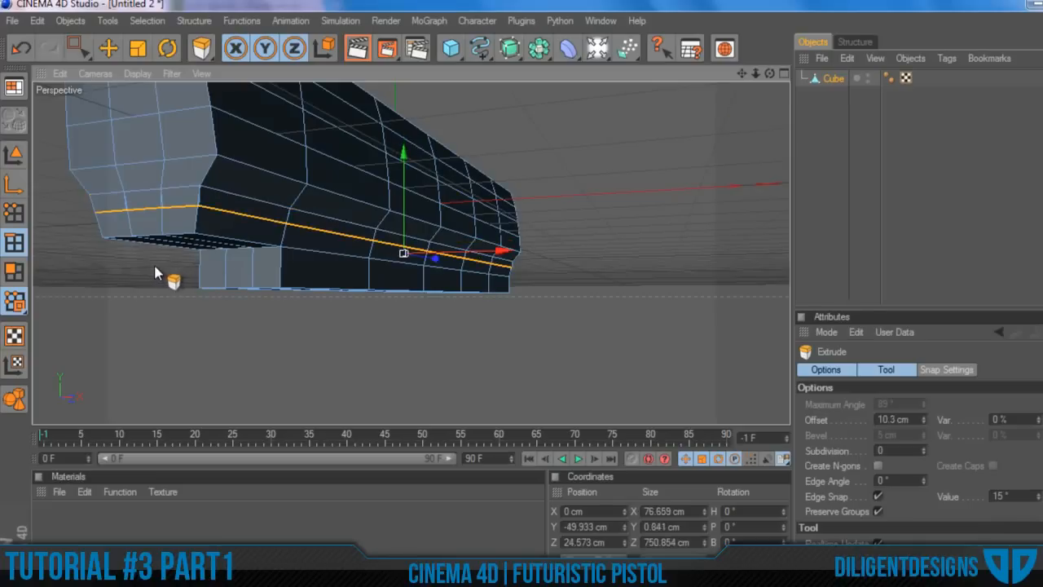
pyautogui.hotkey('ctrl', 'z')
pyautogui.click(107, 48)
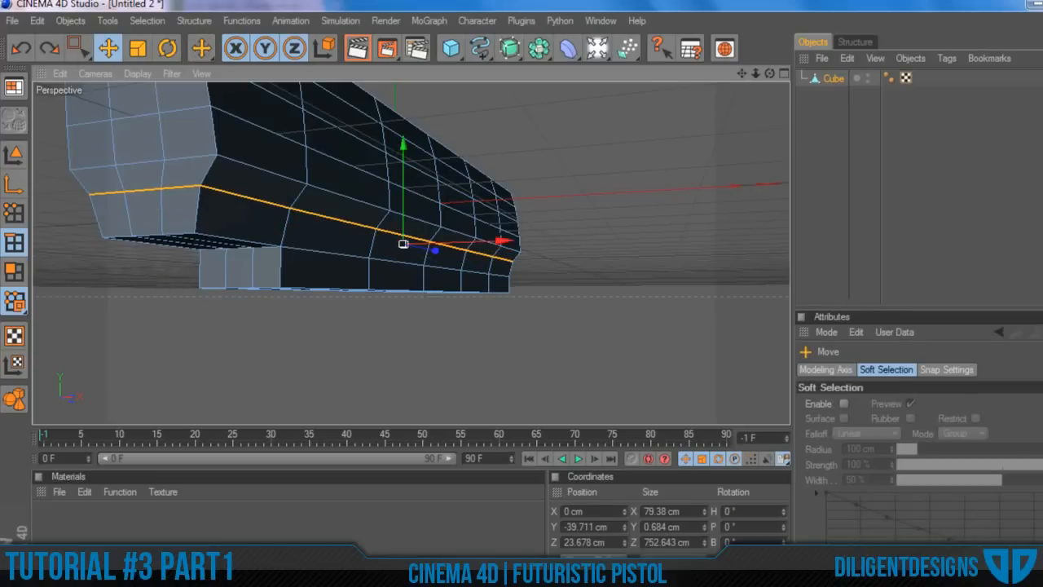
pyautogui.moveTo(297, 319); pyautogui.dragTo(248, 299)
pyautogui.hotkey('ctrl', 'z')
pyautogui.click(75, 49)
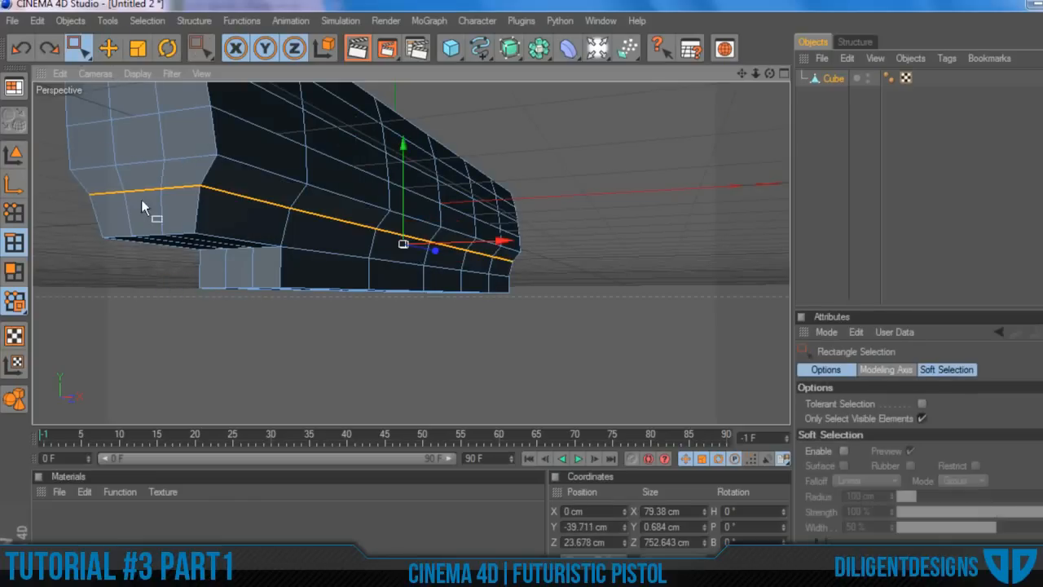
pyautogui.moveTo(139, 323); pyautogui.dragTo(352, 264)
pyautogui.moveTo(769, 73); pyautogui.dragTo(806, 65)
pyautogui.moveTo(370, 245)
pyautogui.keyDown('alt'); pyautogui.mouseDown()
pyautogui.moveTo(489, 236)
pyautogui.moveTo(370, 245)
pyautogui.mouseUp(); pyautogui.keyUp('alt')
pyautogui.scroll(3, 370, 245)
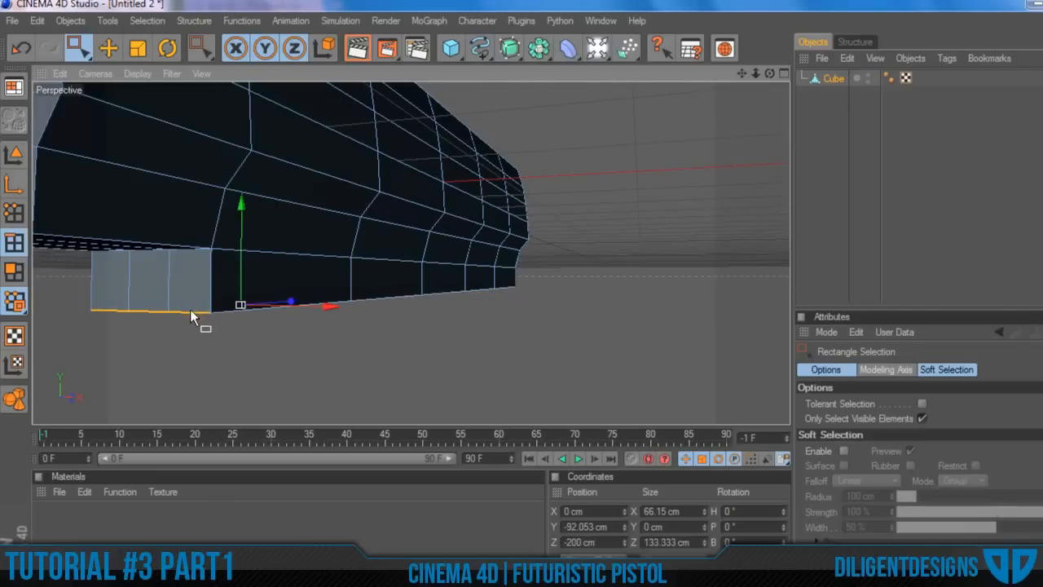
pyautogui.hotkey('ctrl', 'z')
# Step: Select the three lower front edges of the extruded ledge and move them back along Z to about -136.7 cm, forming a ramp
pyautogui.click(109, 49)
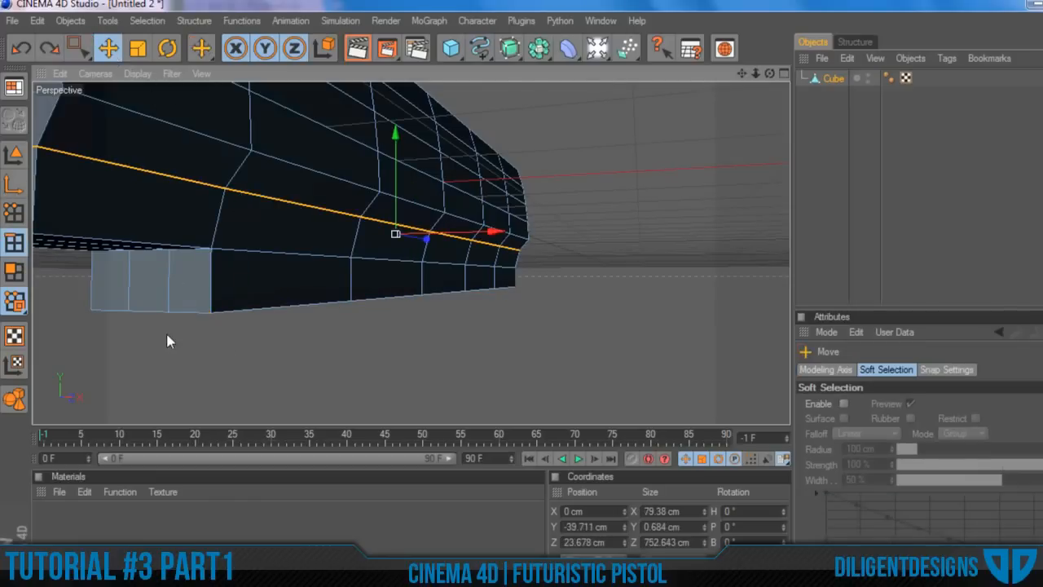
pyautogui.click(173, 315)
pyautogui.keyDown('shift'); pyautogui.click(153, 314); pyautogui.keyUp('shift')
pyautogui.keyDown('shift'); pyautogui.click(123, 314); pyautogui.keyUp('shift')
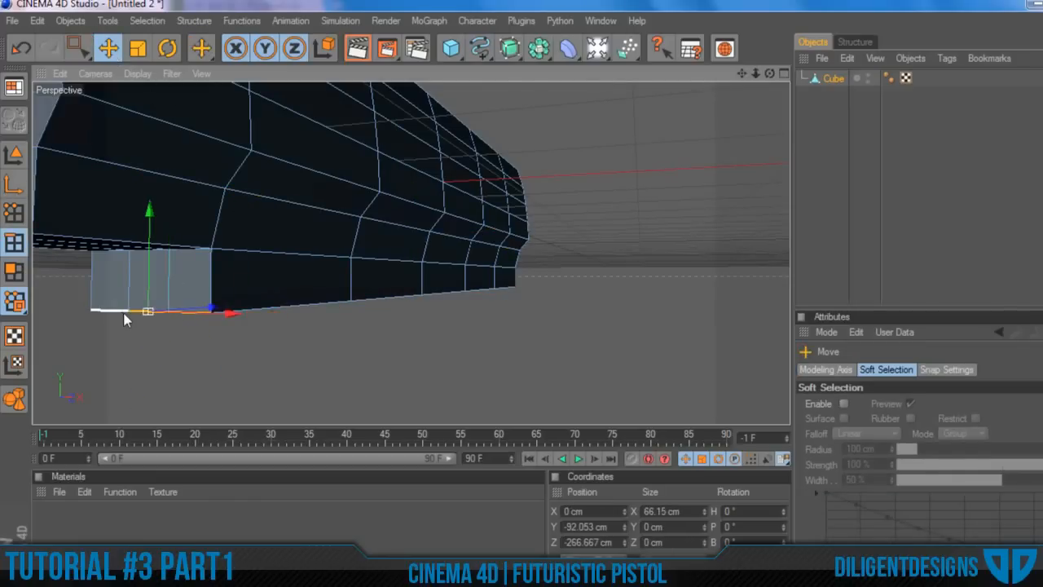
pyautogui.moveTo(768, 75); pyautogui.dragTo(636, 77)
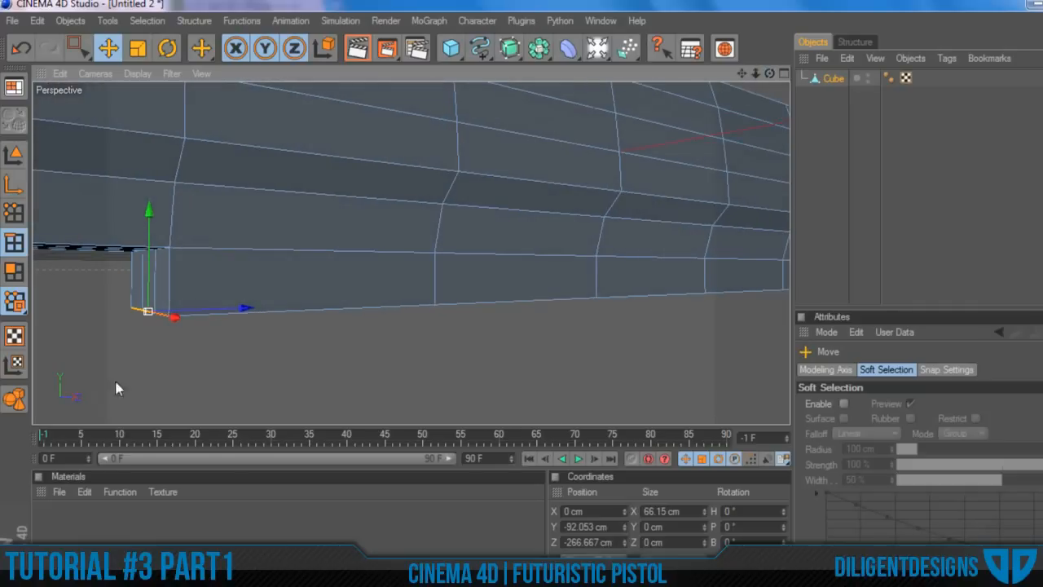
pyautogui.moveTo(244, 308); pyautogui.dragTo(467, 300)
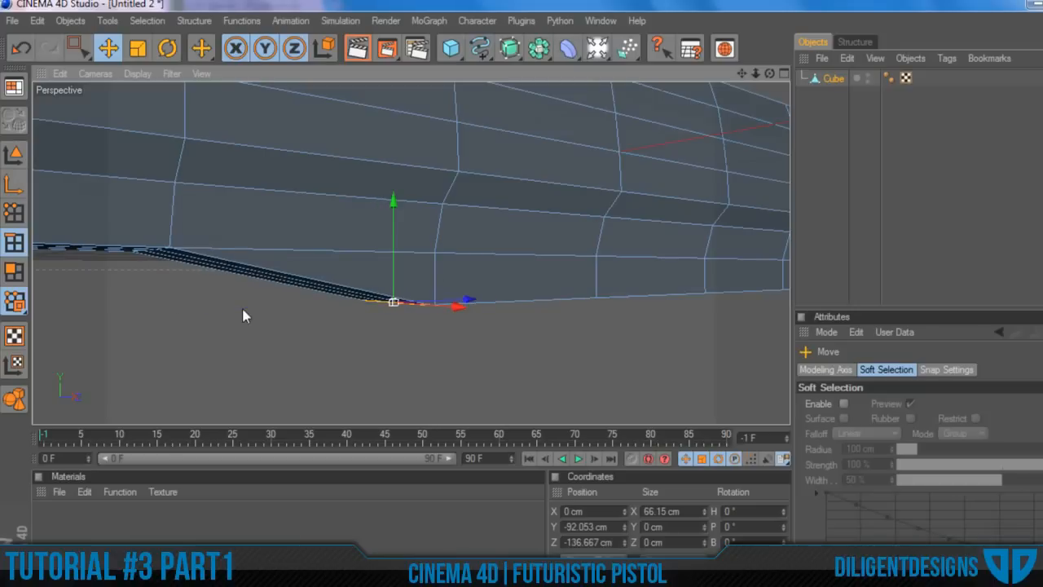
# Step: In polygon mode, select the three underside polygons of the ledge's middle segment and raise them to about -84.7 cm in Y
pyautogui.scroll(-5, 251, 308)
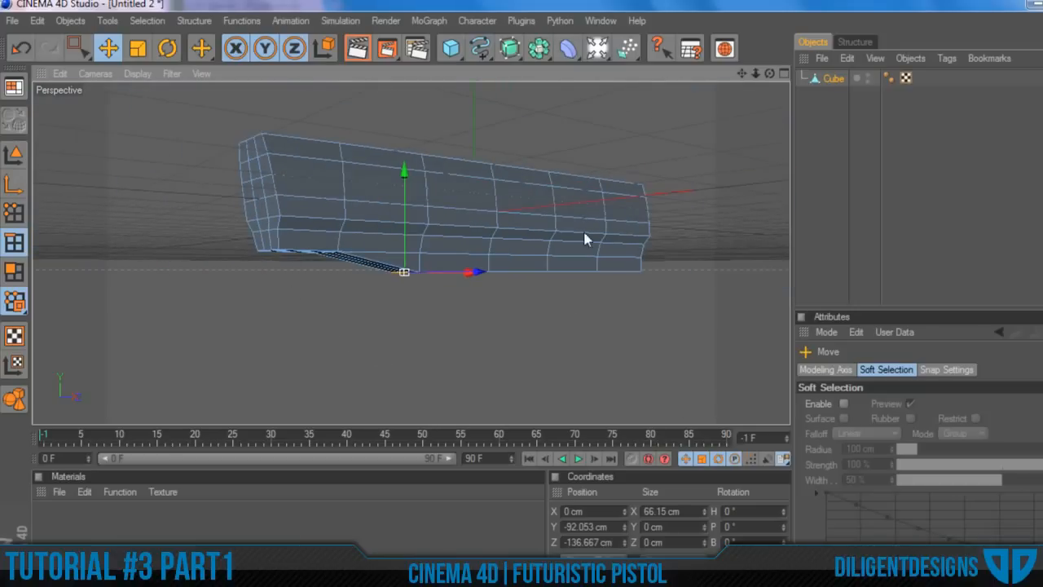
pyautogui.moveTo(770, 75); pyautogui.dragTo(588, 58)
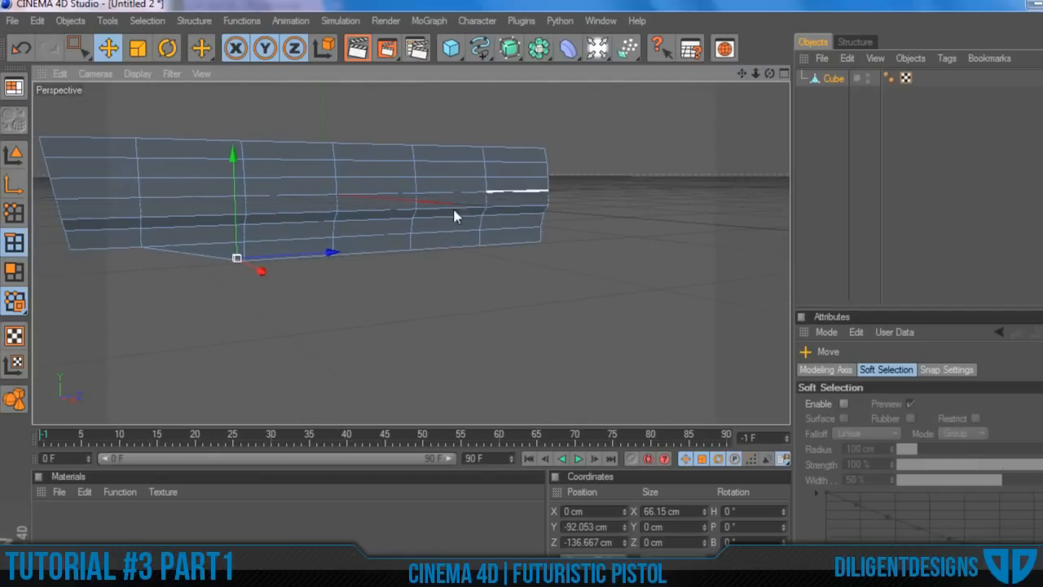
pyautogui.scroll(3, 440, 209)
pyautogui.moveTo(769, 74); pyautogui.dragTo(741, 95)
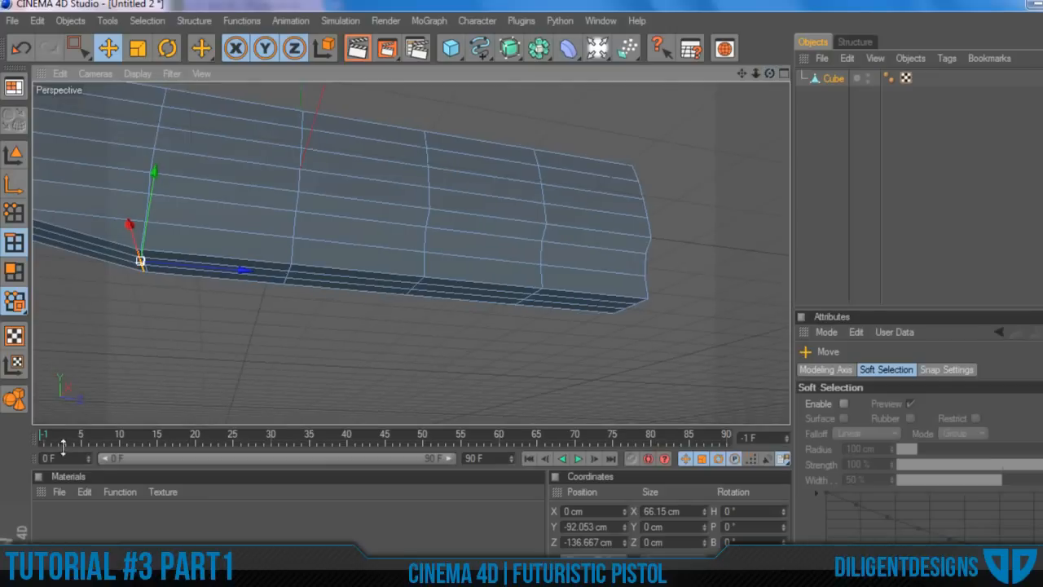
pyautogui.click(14, 272)
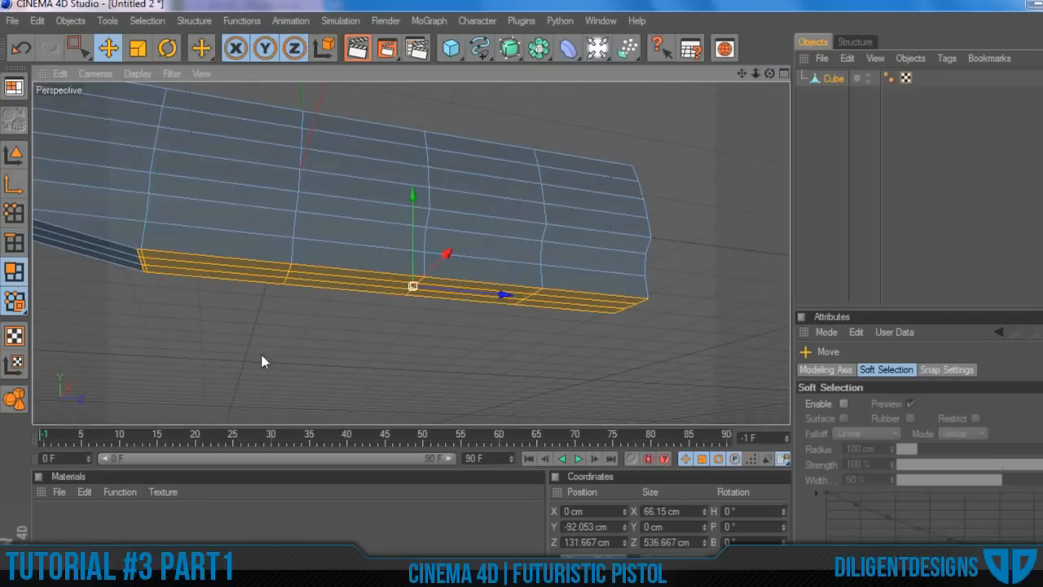
pyautogui.click(320, 286)
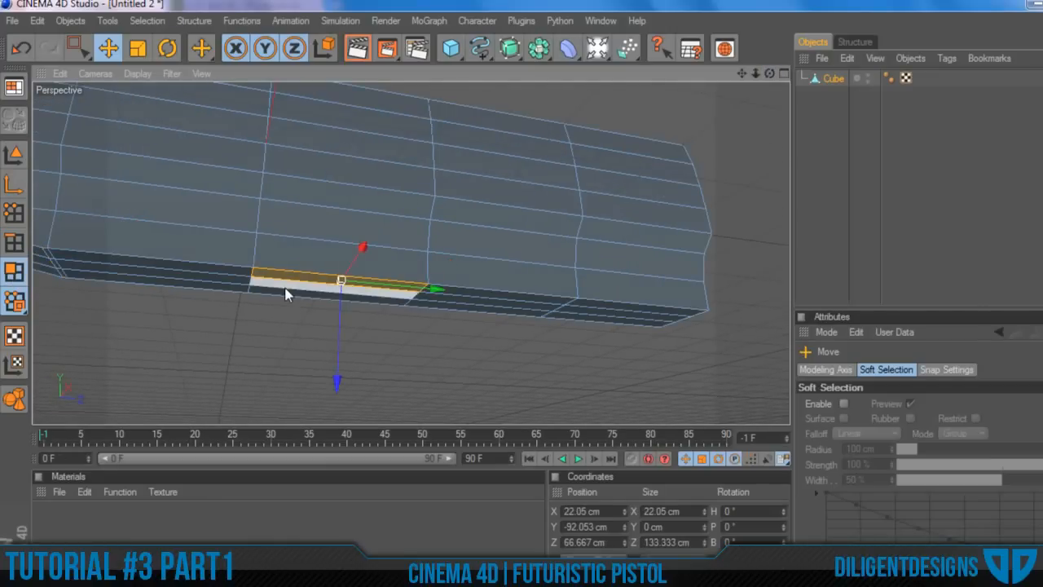
pyautogui.keyDown('shift'); pyautogui.click(285, 294); pyautogui.keyUp('shift')
pyautogui.keyDown('shift'); pyautogui.click(286, 296); pyautogui.keyUp('shift')
pyautogui.moveTo(340, 203); pyautogui.dragTo(340, 197)
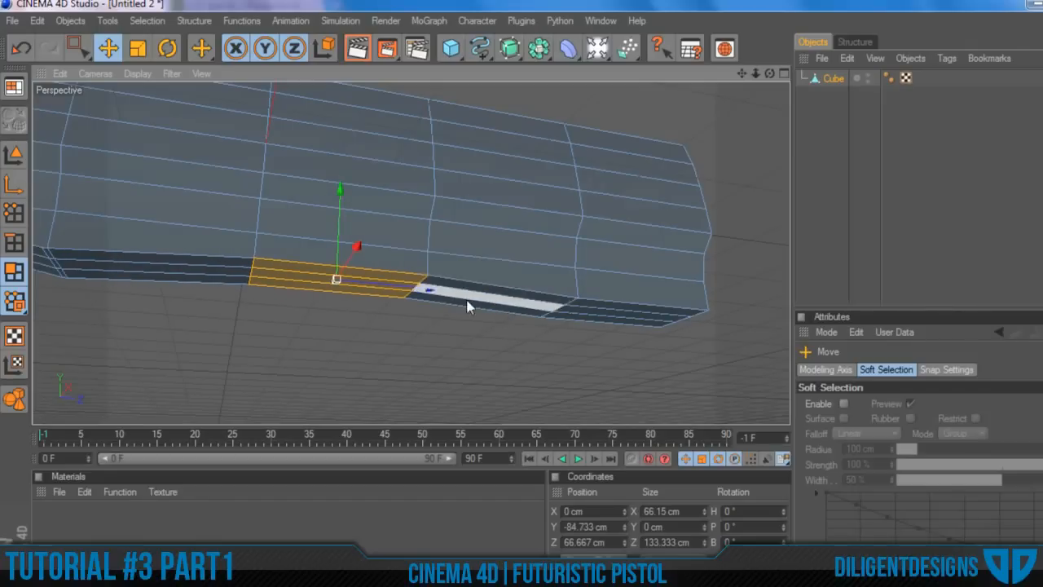
pyautogui.keyDown('alt'); pyautogui.moveTo(432, 285); pyautogui.dragTo(401, 276); pyautogui.keyUp('alt')
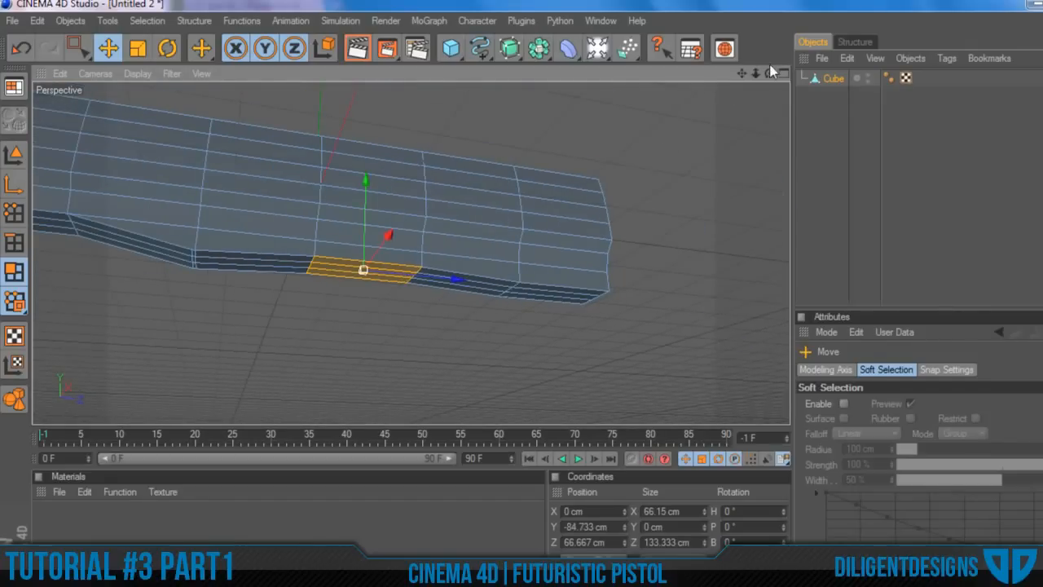
# Step: In edge mode, add the three lower edges at the rear of the ledge's middle segment to the selection and lower all to about -105.4 cm in Y
pyautogui.keyDown('alt'); pyautogui.moveTo(521, 230); pyautogui.dragTo(585, 207); pyautogui.keyUp('alt')
pyautogui.scroll(6, 480, 269)
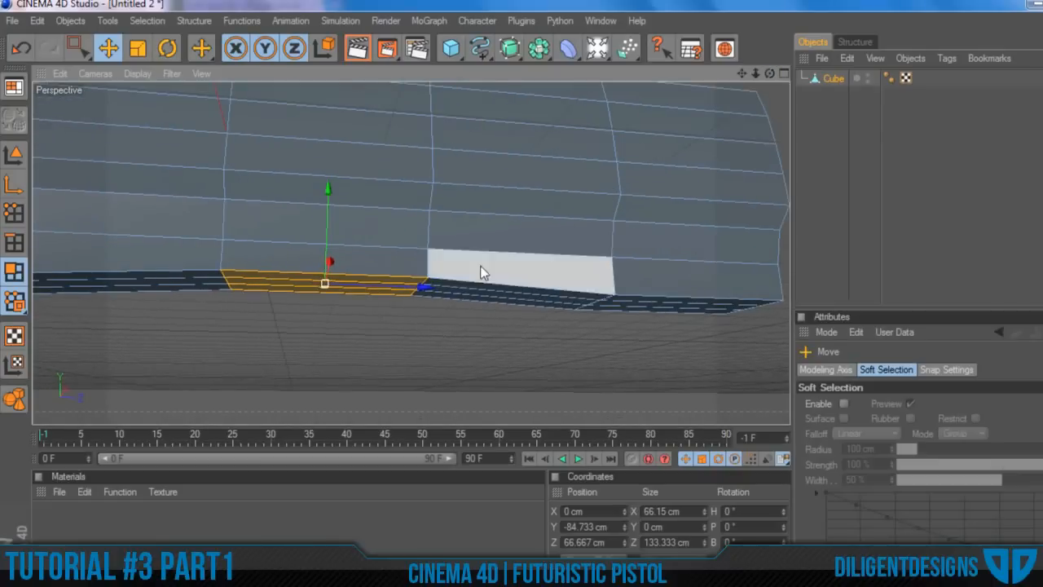
pyautogui.click(15, 242)
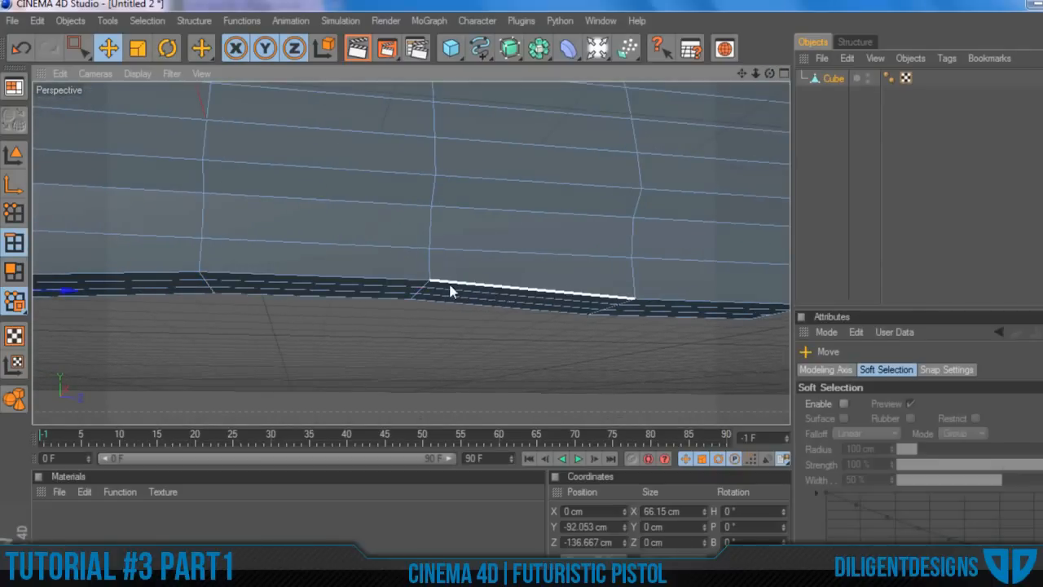
pyautogui.scroll(2, 444, 293)
pyautogui.click(432, 296)
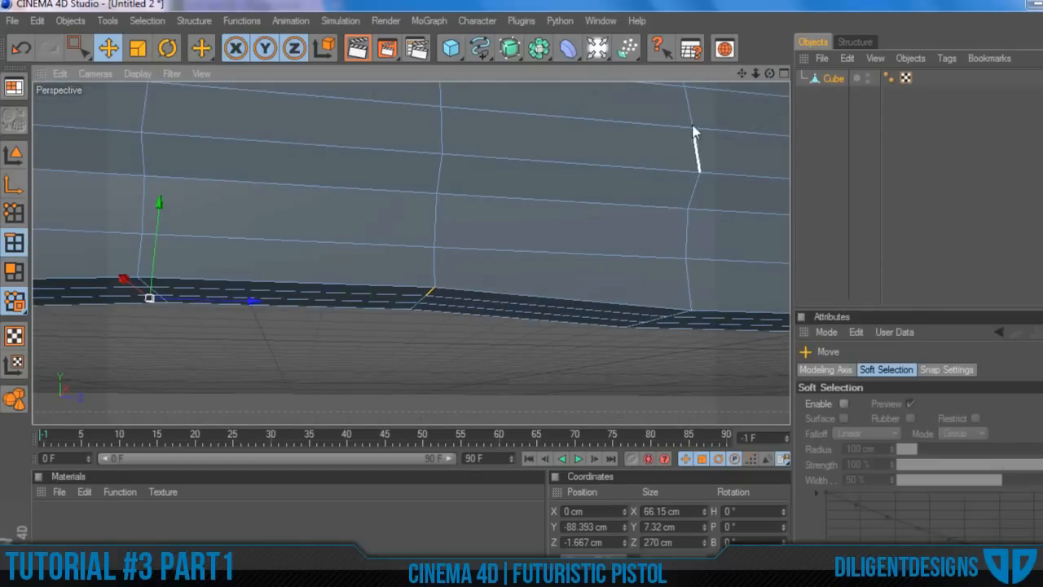
pyautogui.moveTo(769, 77); pyautogui.dragTo(733, 122)
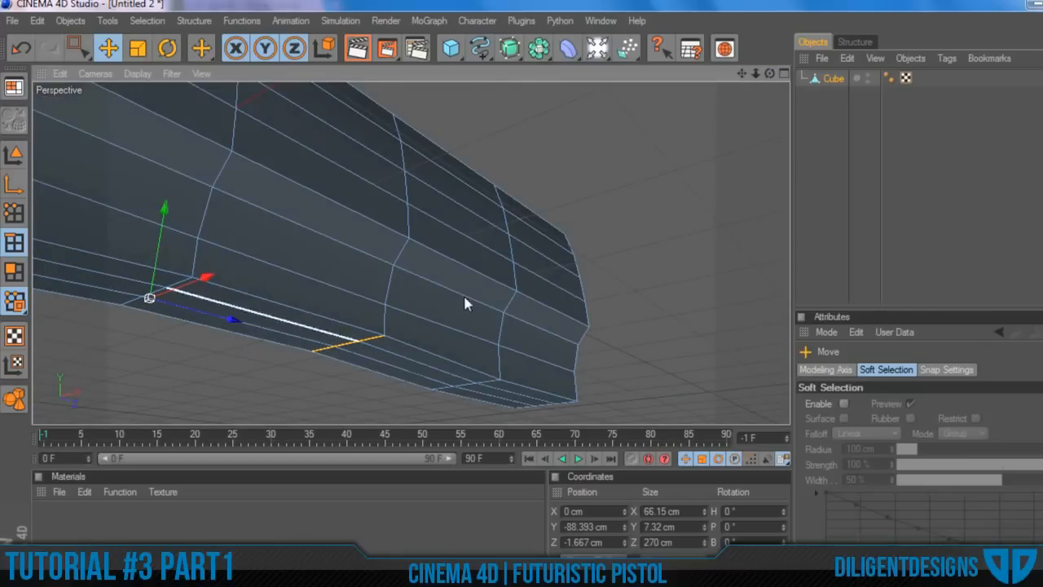
pyautogui.moveTo(160, 216); pyautogui.dragTo(158, 229)
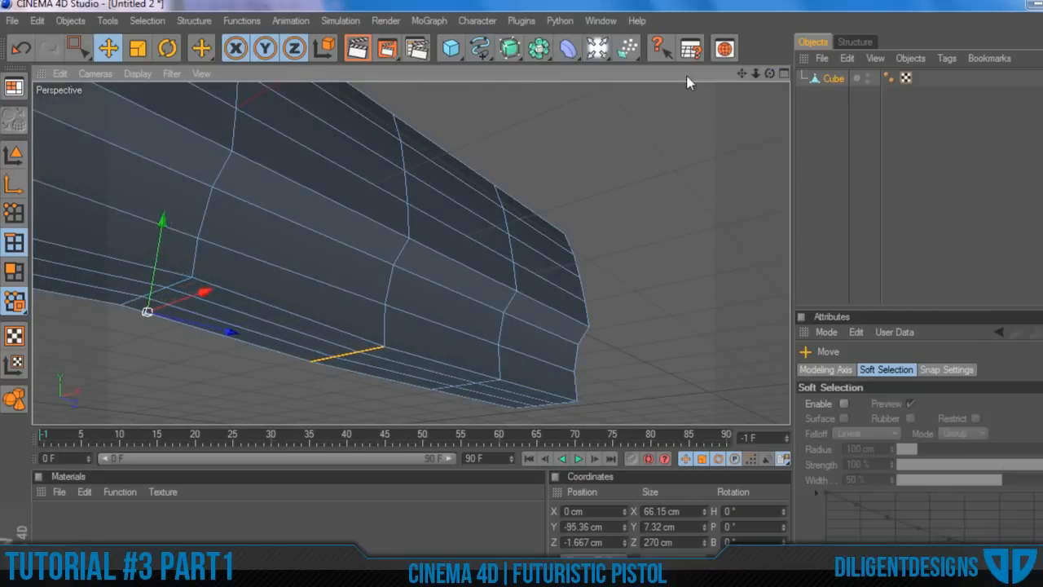
pyautogui.scroll(-3, 636, 108)
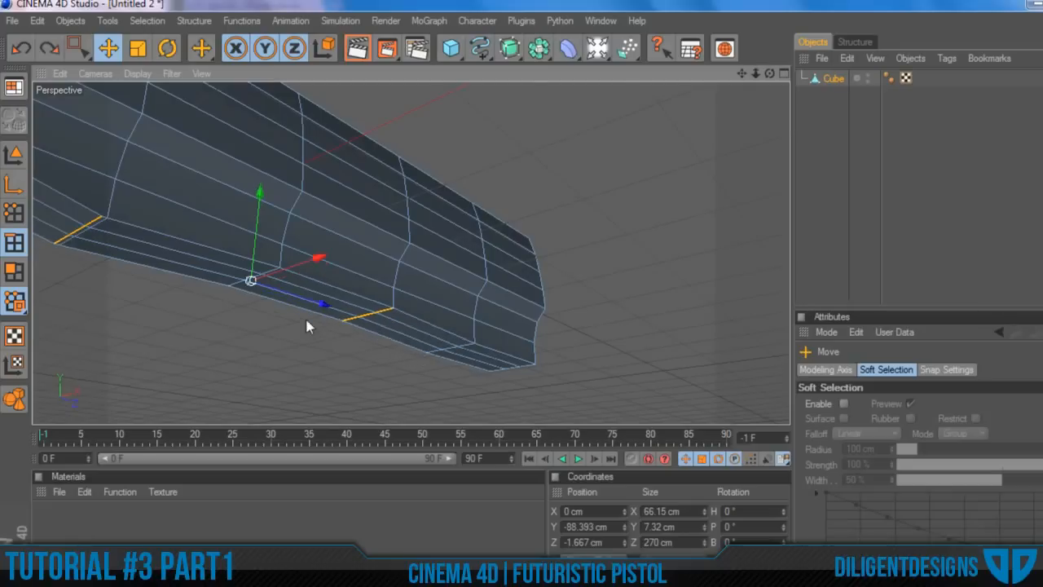
pyautogui.hotkey('ctrl', 'z')
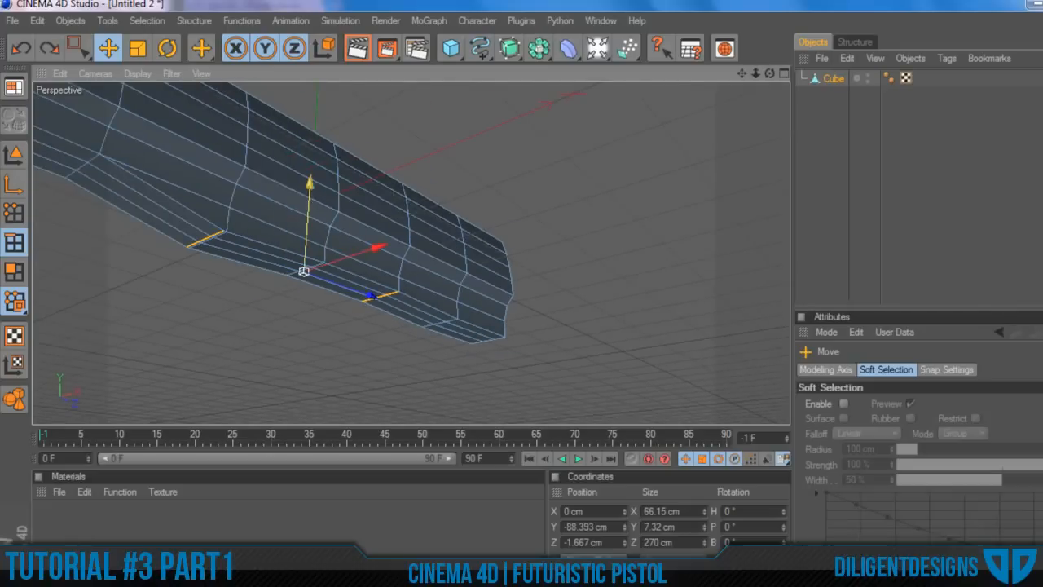
pyautogui.moveTo(310, 183); pyautogui.dragTo(309, 197)
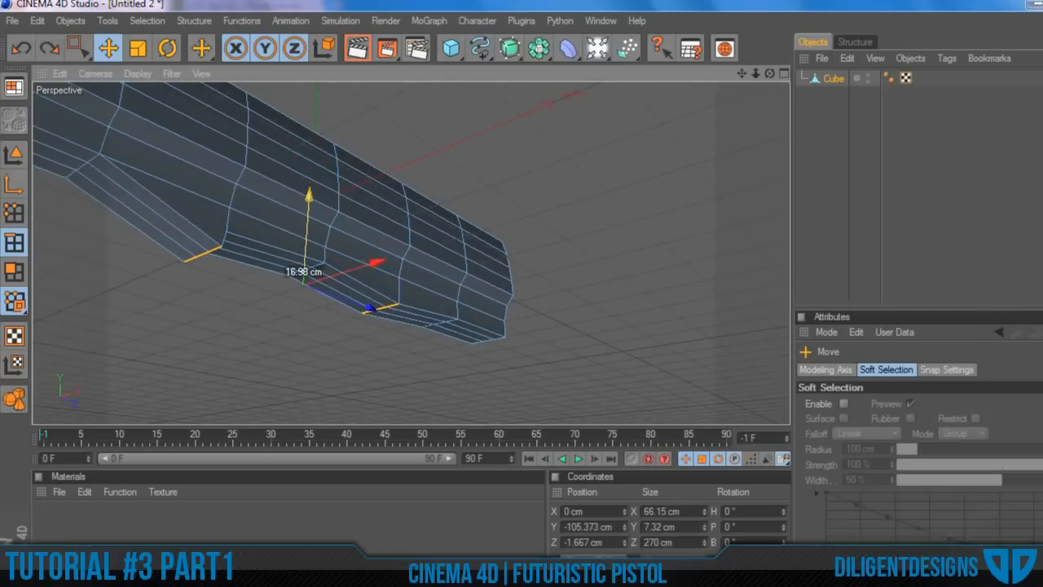
# Step: Select only the three lower front edges of the ledge and raise them to about -97.5 cm in Y
pyautogui.moveTo(768, 74); pyautogui.dragTo(645, 119)
pyautogui.scroll(-3, 603, 146)
pyautogui.scroll(3, 569, 169)
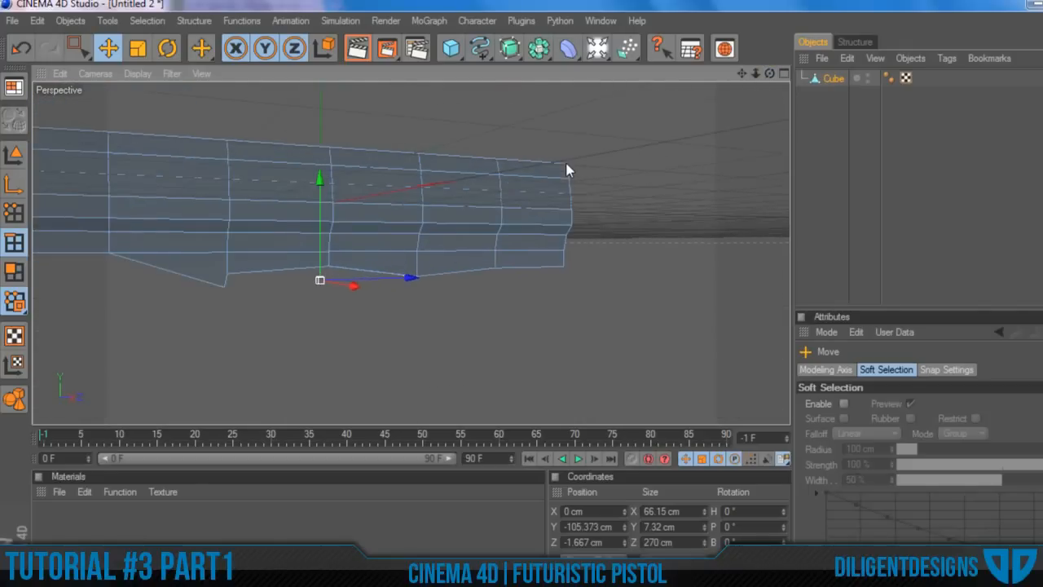
pyautogui.scroll(2, 567, 173)
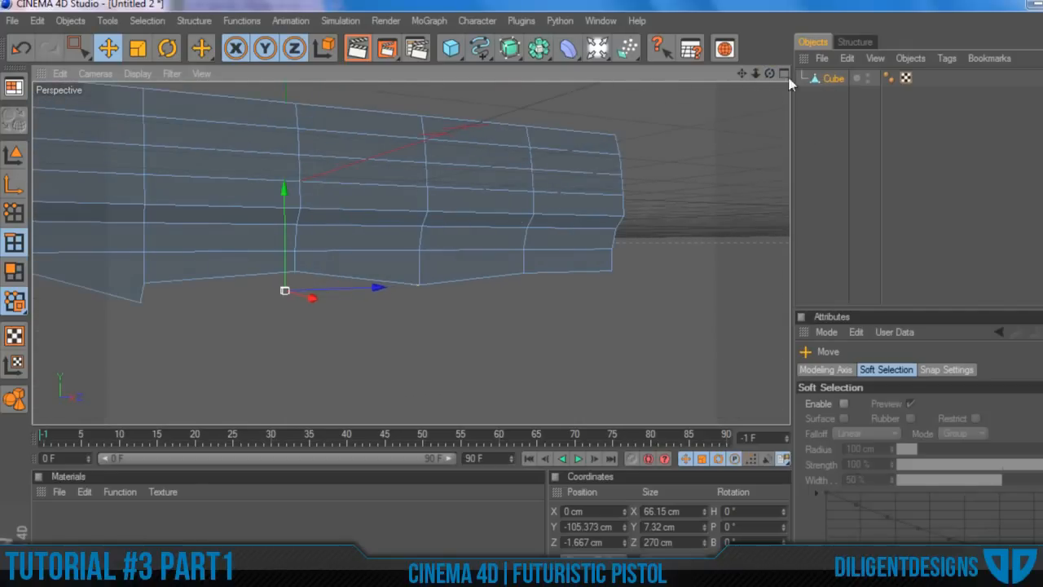
pyautogui.moveTo(769, 73); pyautogui.dragTo(710, 115)
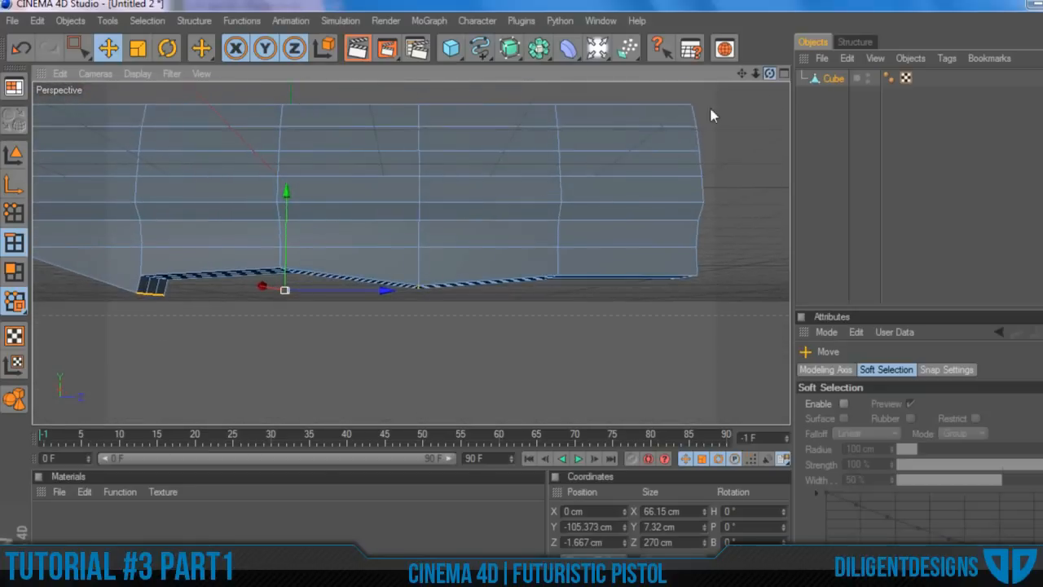
pyautogui.scroll(2, 84, 310)
pyautogui.click(86, 301)
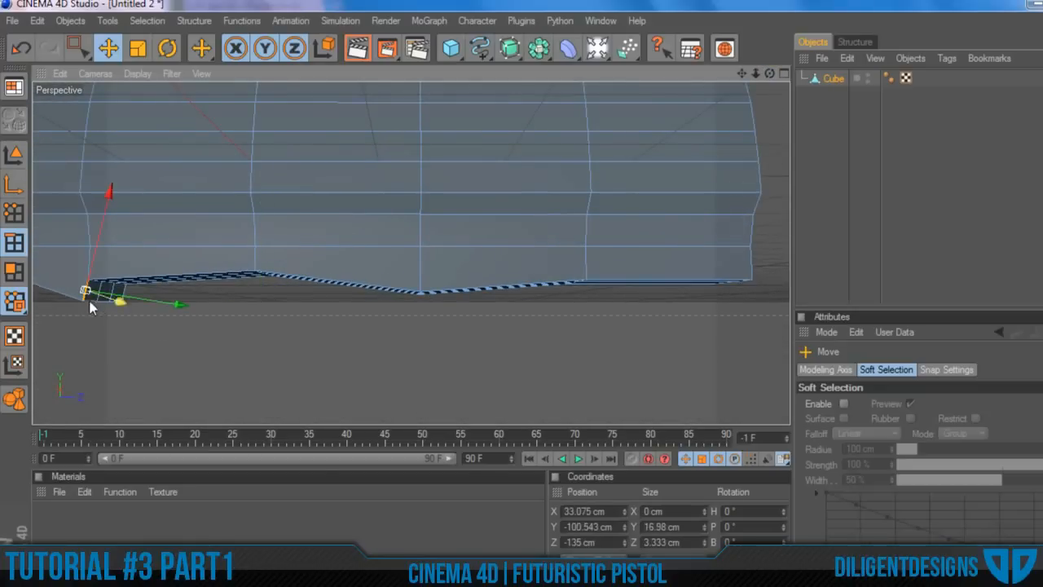
pyautogui.scroll(2, 90, 307)
pyautogui.moveTo(739, 74); pyautogui.dragTo(897, 28)
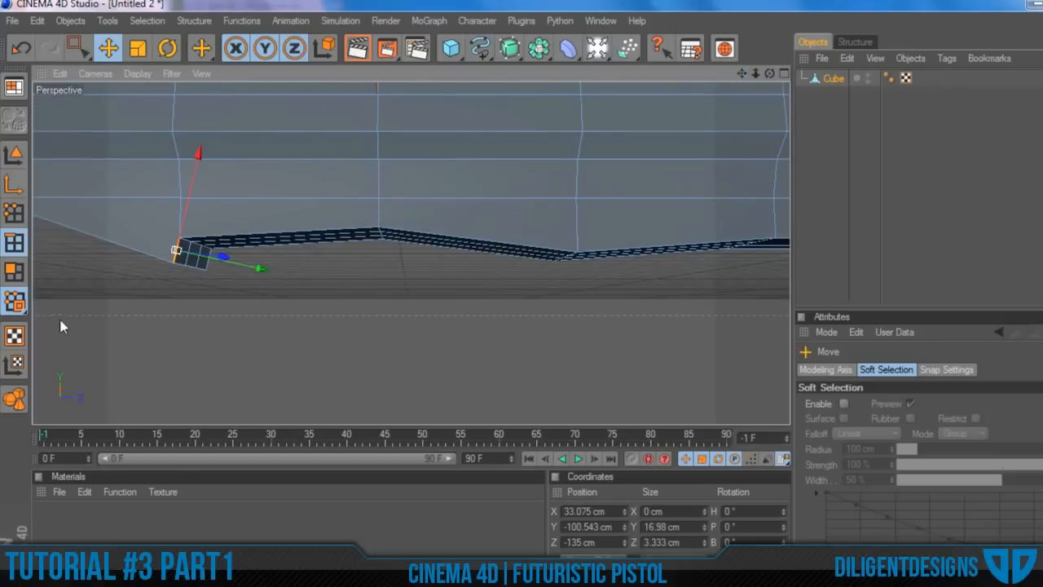
pyautogui.scroll(4, 85, 293)
pyautogui.click(115, 276)
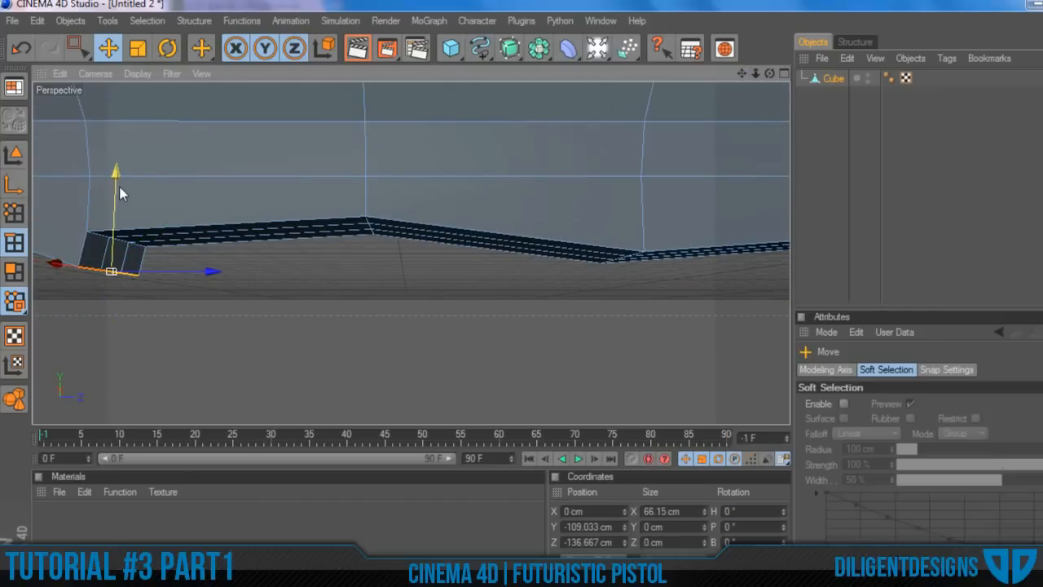
pyautogui.moveTo(116, 190); pyautogui.dragTo(116, 168)
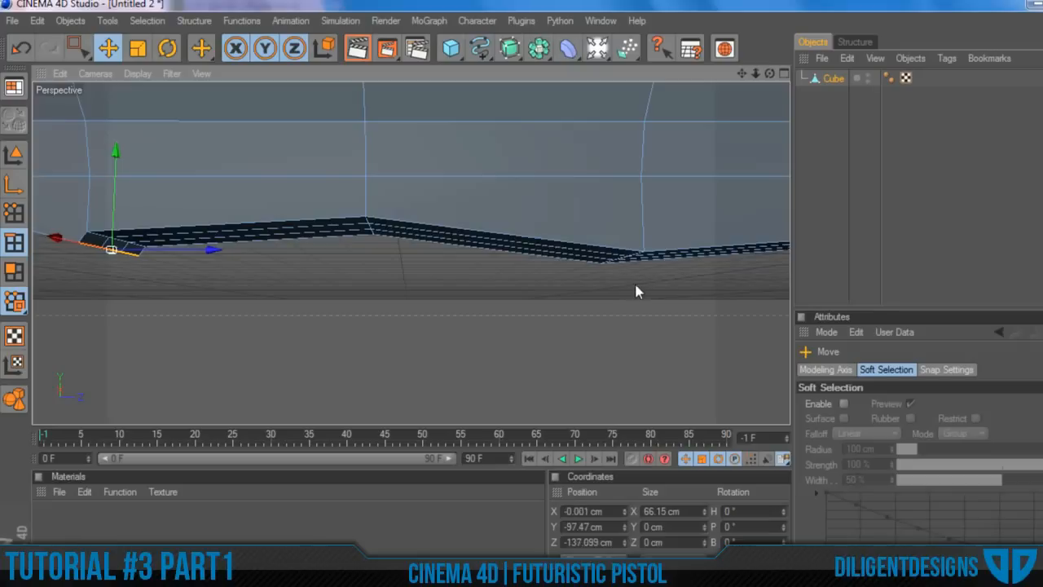
# Step: Deselect the edges and add a new cube primitive to the scene
pyautogui.click(507, 294)
pyautogui.moveTo(769, 73); pyautogui.dragTo(703, 120)
pyautogui.scroll(-6, 677, 113)
pyautogui.scroll(2, 731, 89)
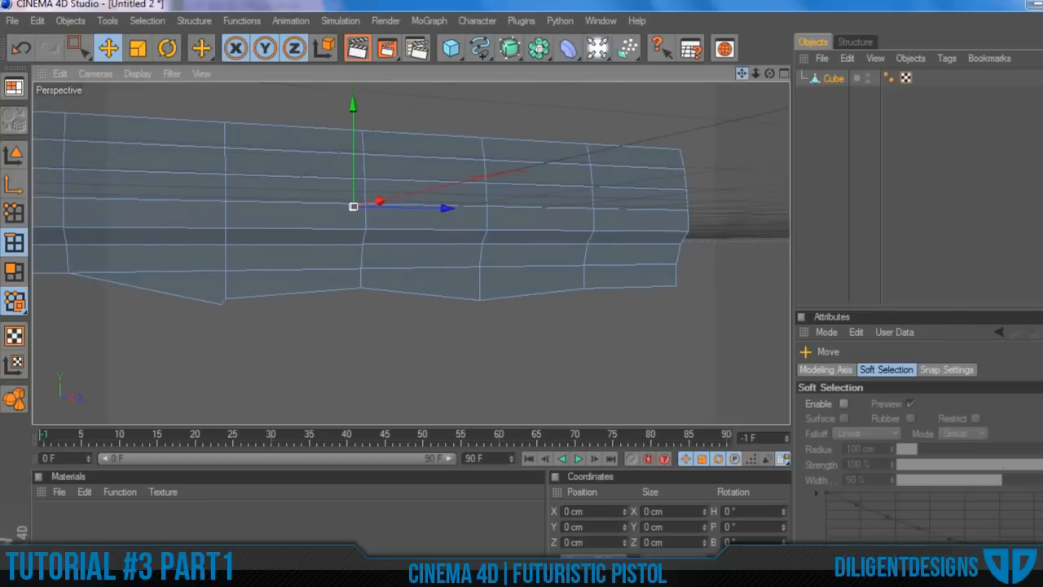
pyautogui.scroll(-2, 619, 138)
pyautogui.scroll(1, 488, 135)
pyautogui.click(451, 48)
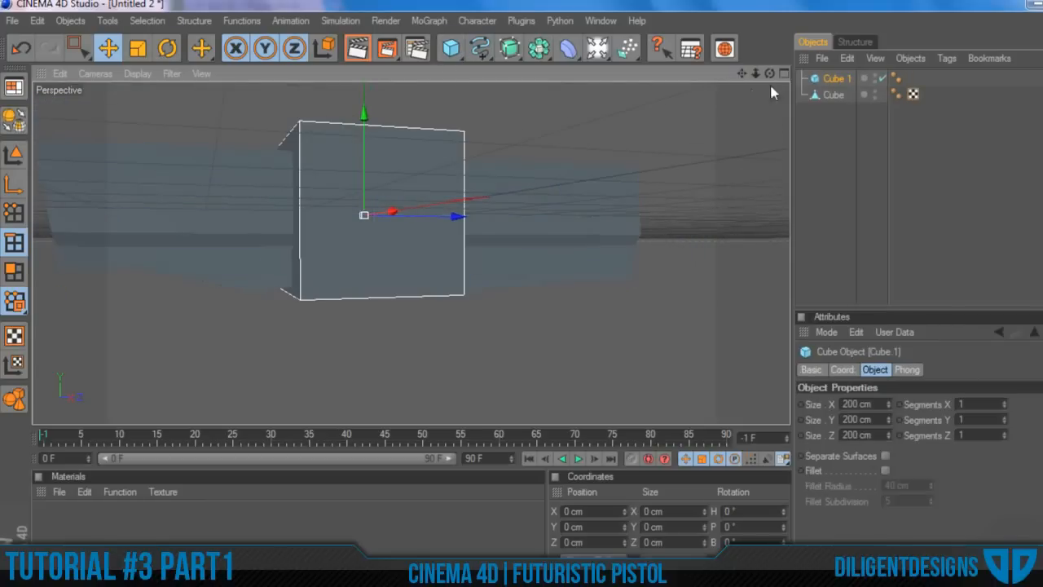
# Step: Using the front view as reference, set the new cube's X size to 66 cm to match the width of the body's underside
pyautogui.moveTo(769, 73)
pyautogui.mouseDown()
pyautogui.moveTo(656, 77)
pyautogui.moveTo(692, 57)
pyautogui.moveTo(721, 75)
pyautogui.moveTo(770, 76)
pyautogui.mouseUp()
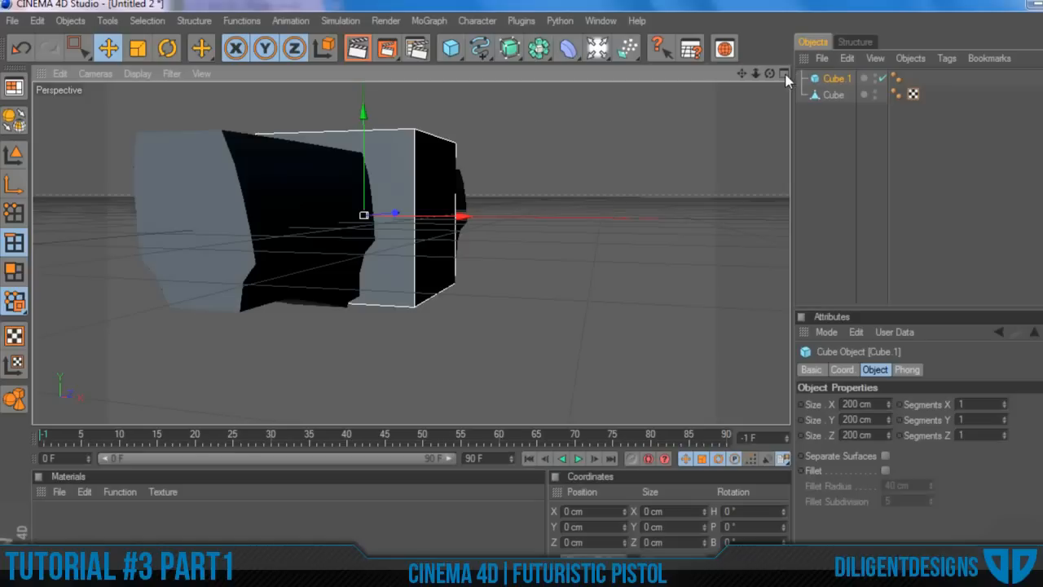
pyautogui.click(784, 74)
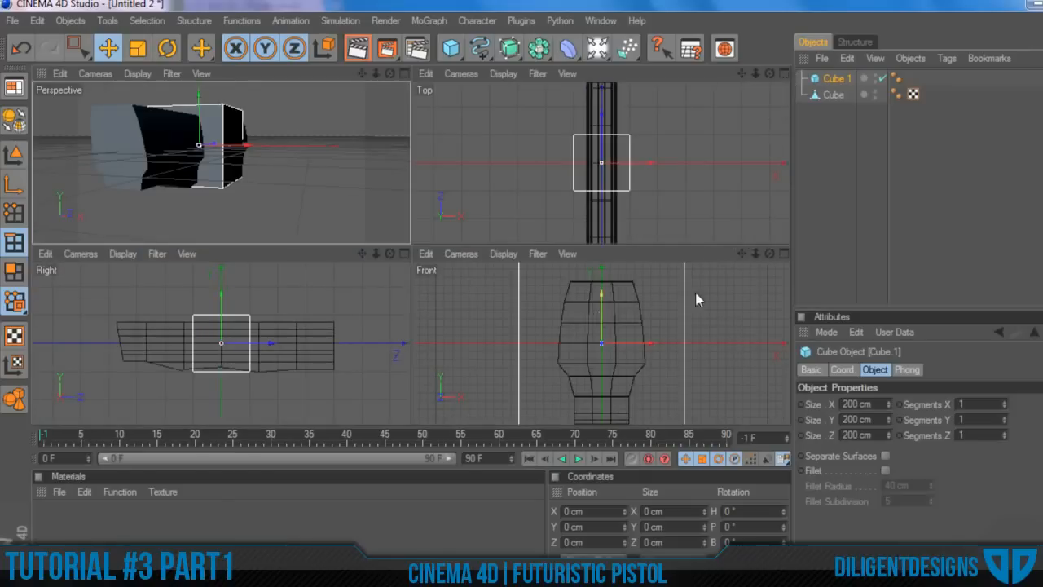
pyautogui.click(784, 254)
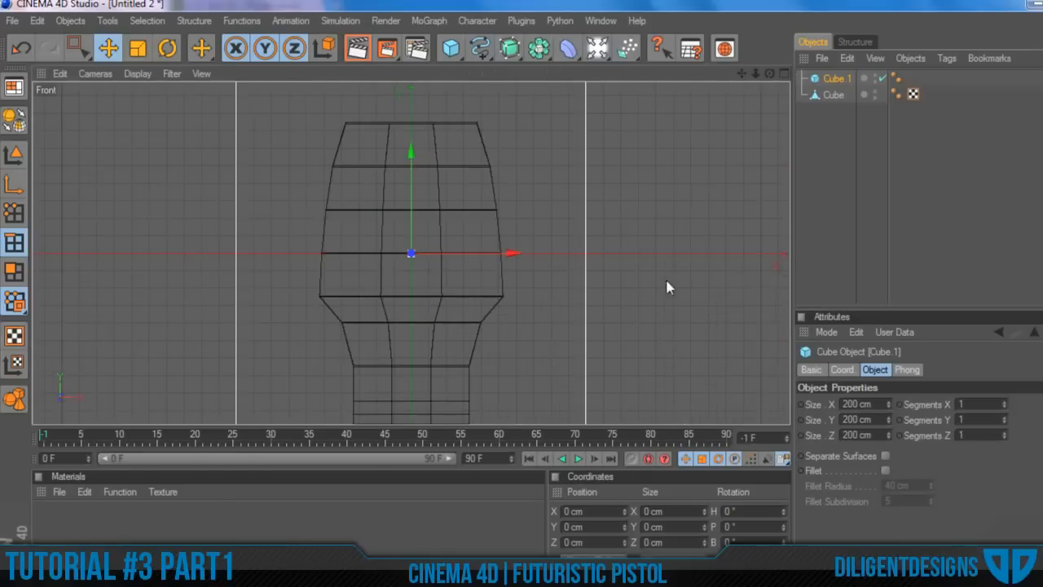
pyautogui.scroll(1, 543, 277)
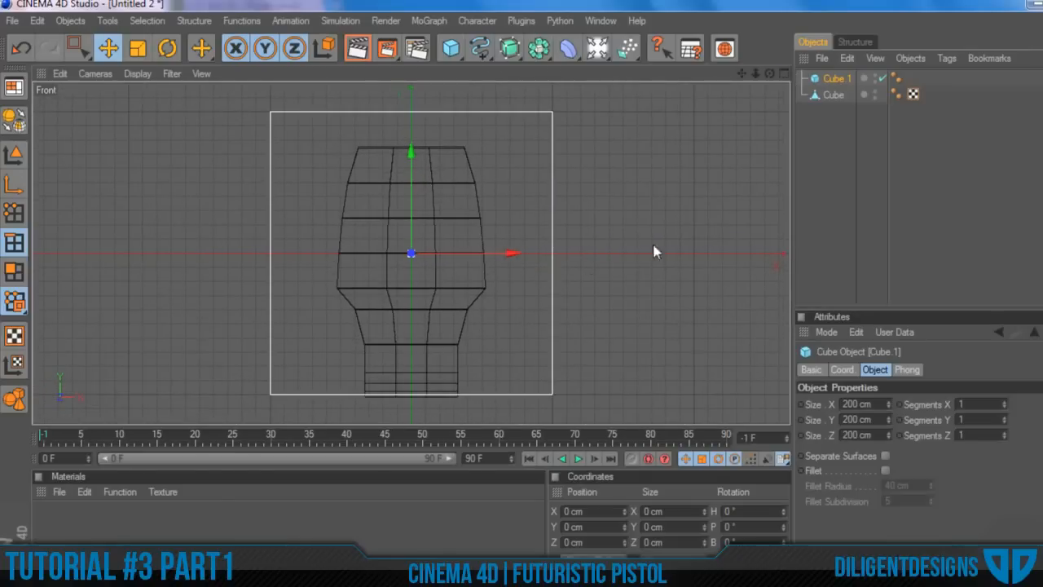
pyautogui.click(825, 104)
pyautogui.click(830, 82)
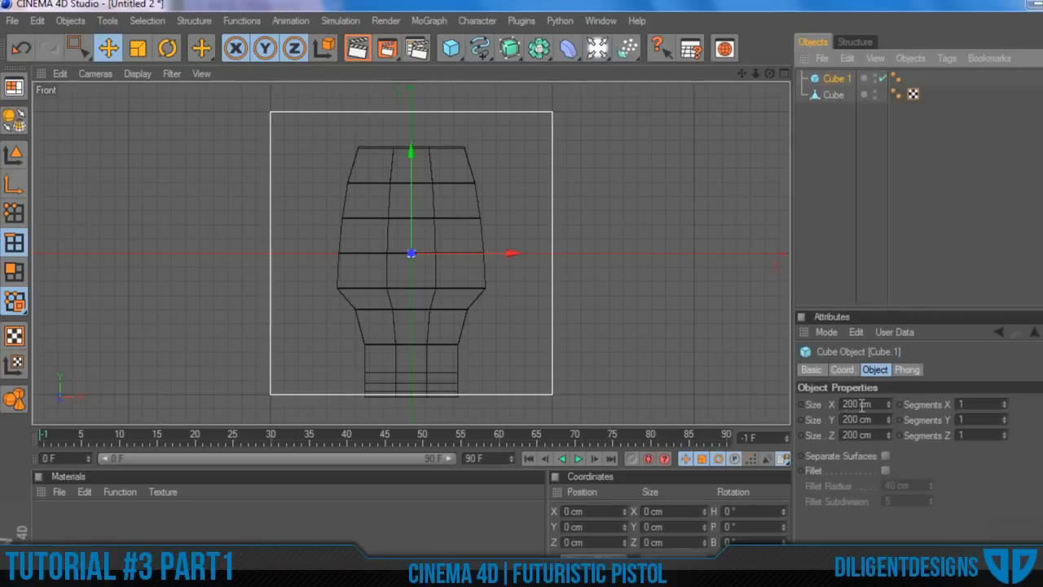
pyautogui.moveTo(889, 412); pyautogui.dragTo(790, 412)
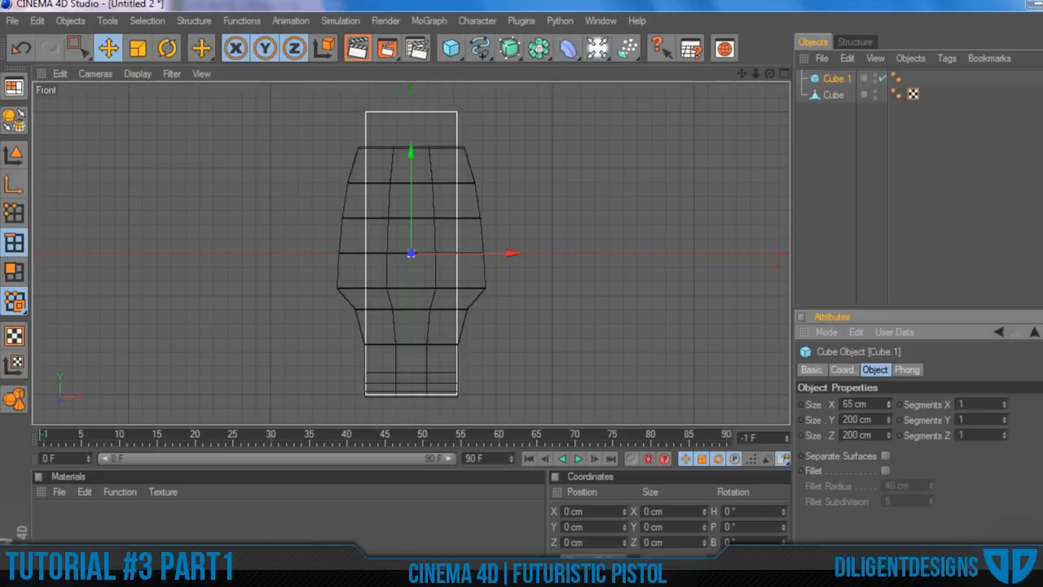
pyautogui.click(889, 401)
pyautogui.click(888, 407)
pyautogui.click(890, 404)
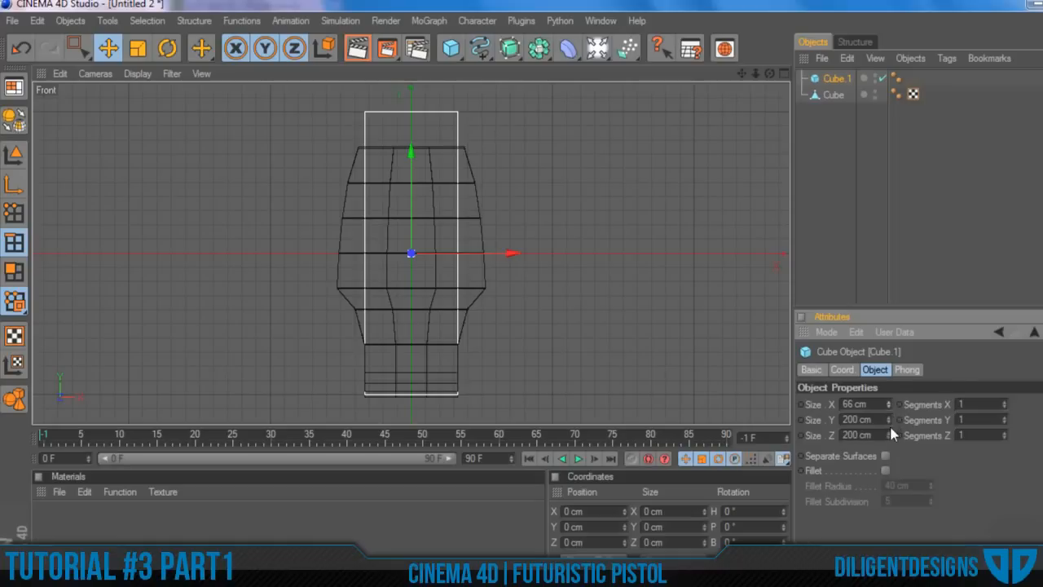
# Step: Return to the perspective view and set the new cube's Y size to 218 cm
pyautogui.click(784, 74)
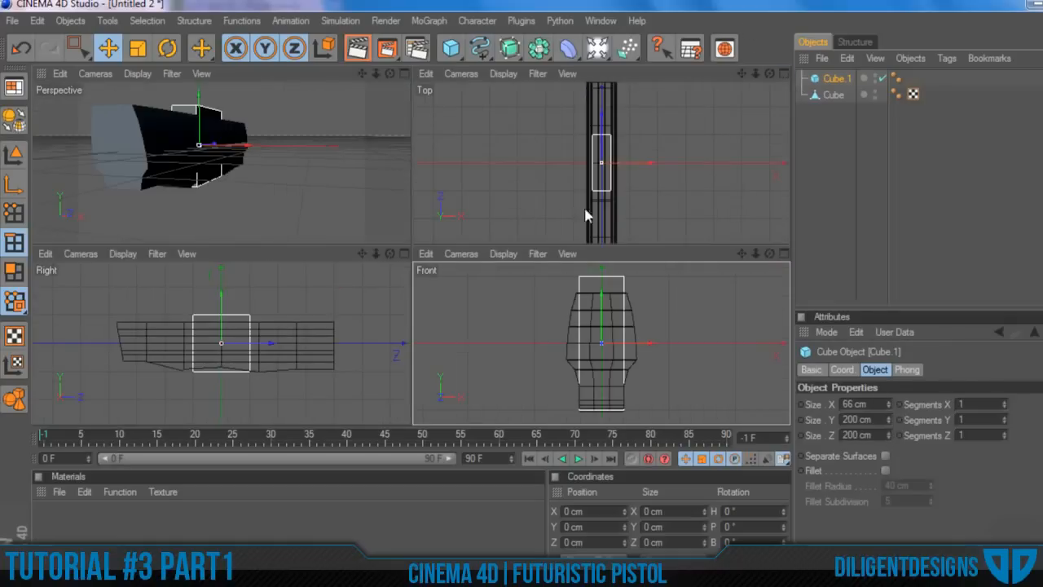
pyautogui.click(405, 73)
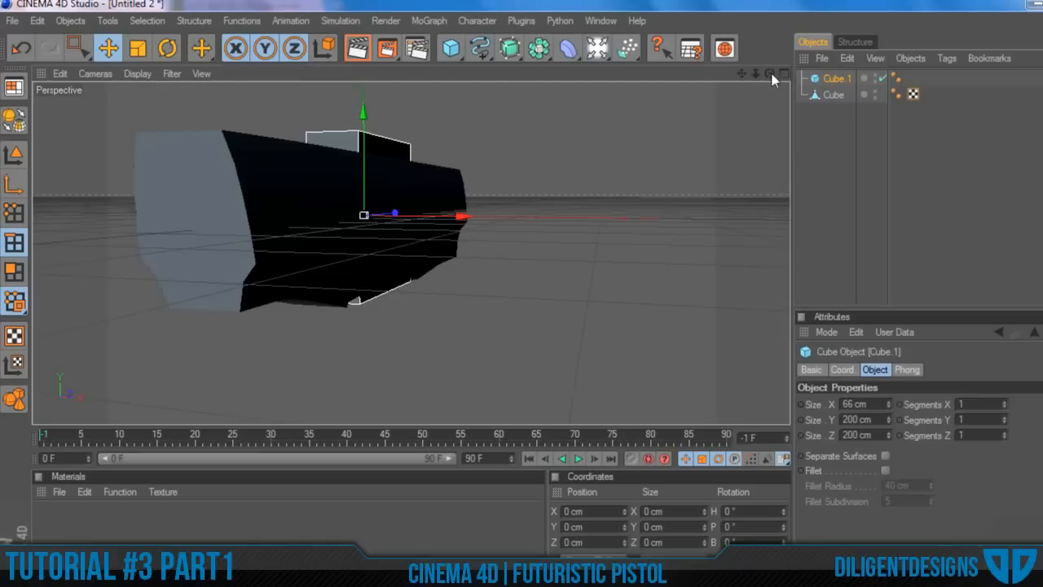
pyautogui.moveTo(771, 73); pyautogui.dragTo(651, 77)
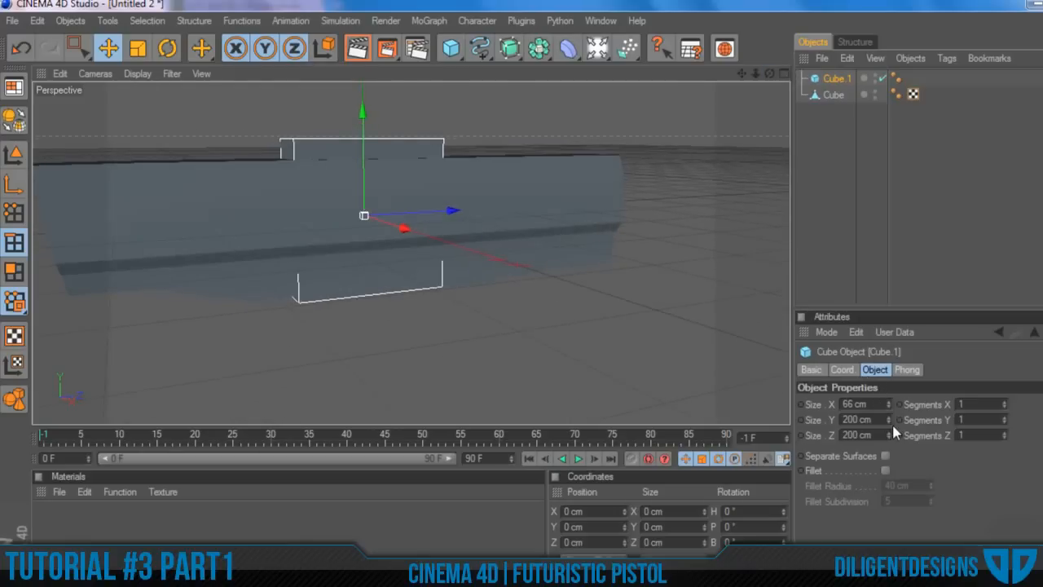
pyautogui.moveTo(889, 421)
pyautogui.mouseDown()
pyautogui.moveTo(889, 409)
pyautogui.moveTo(889, 440)
pyautogui.moveTo(888, 406)
pyautogui.mouseUp()
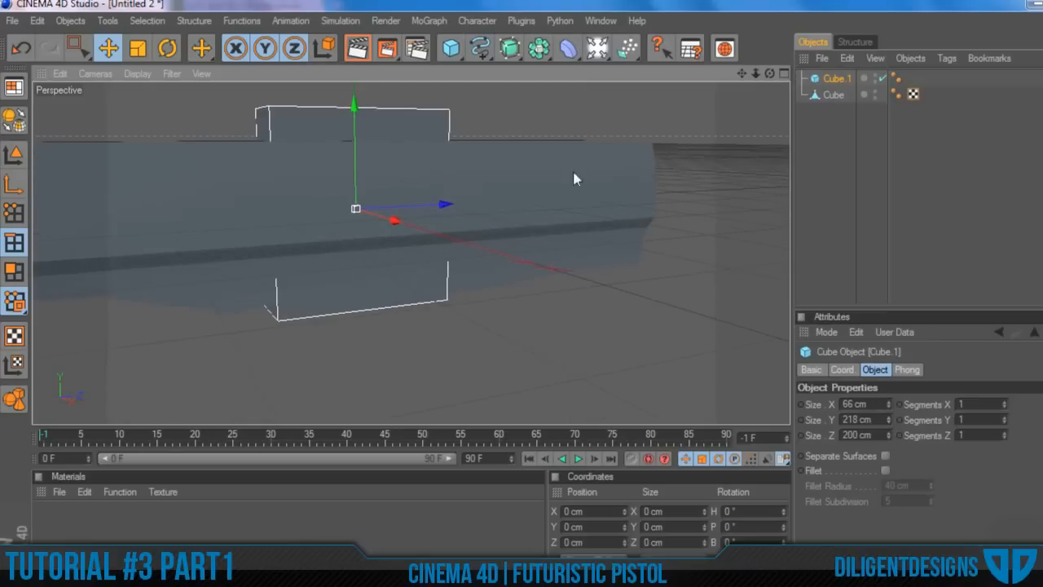
# Step: Move the new cube along Z to the rear end of the body and lower it so it hangs beneath as a grip
pyautogui.moveTo(452, 210); pyautogui.dragTo(649, 194)
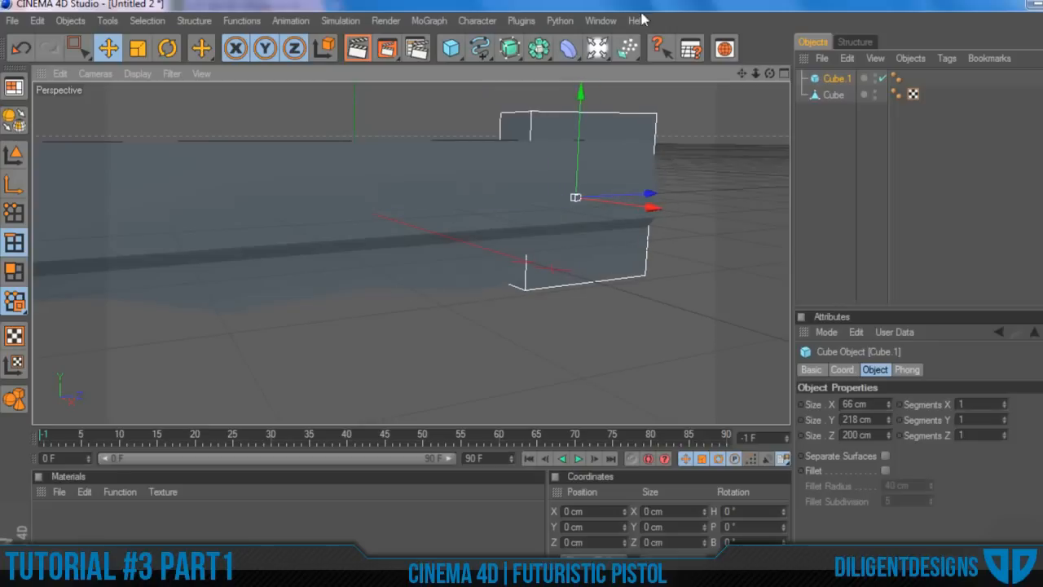
pyautogui.moveTo(769, 75); pyautogui.dragTo(702, 255)
pyautogui.moveTo(724, 190); pyautogui.dragTo(714, 192)
pyautogui.moveTo(610, 87); pyautogui.dragTo(599, 216)
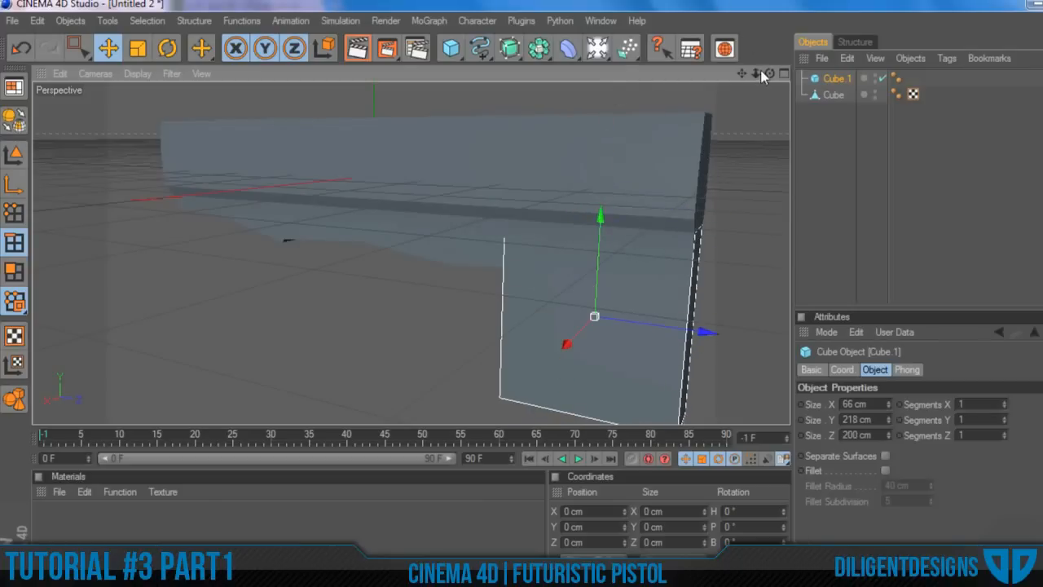
# Step: Set the grip cube's Z size to 162 cm
pyautogui.moveTo(768, 73)
pyautogui.mouseDown()
pyautogui.moveTo(807, 72)
pyautogui.moveTo(871, 45)
pyautogui.moveTo(872, 74)
pyautogui.moveTo(774, 75)
pyautogui.mouseUp()
pyautogui.scroll(-3, 672, 213)
pyautogui.scroll(1, 624, 389)
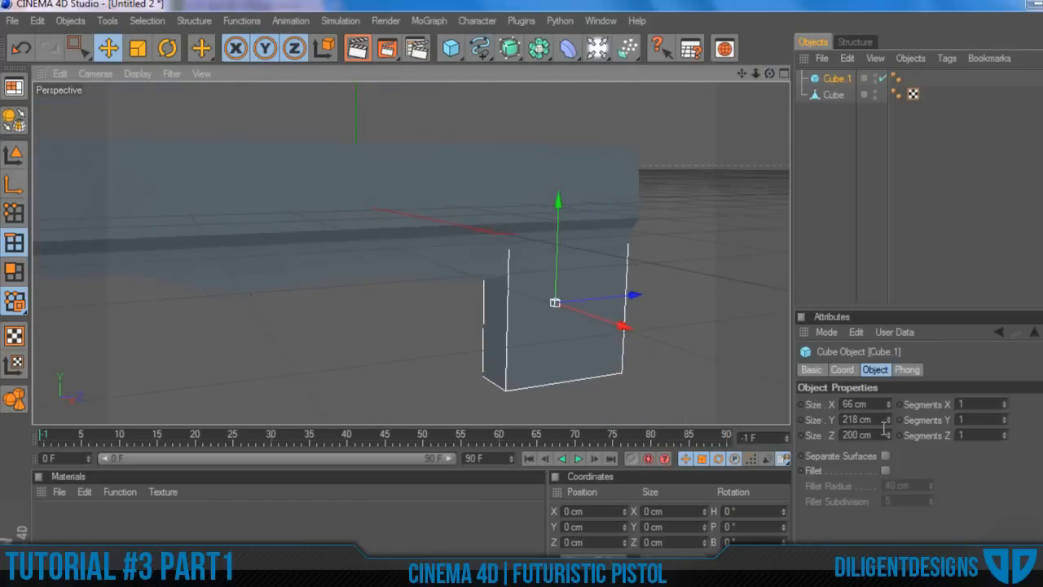
pyautogui.moveTo(889, 438); pyautogui.dragTo(889, 438)
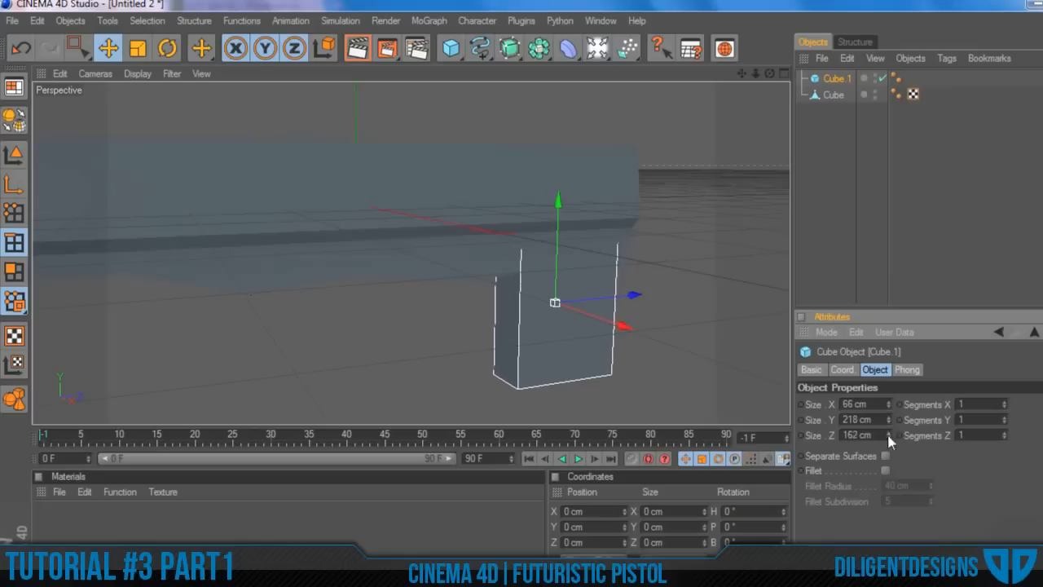
# Step: Move the grip cube 20 cm further toward the rear along Z and rotate it so its lower end slants backward
pyautogui.moveTo(769, 73); pyautogui.dragTo(717, 75)
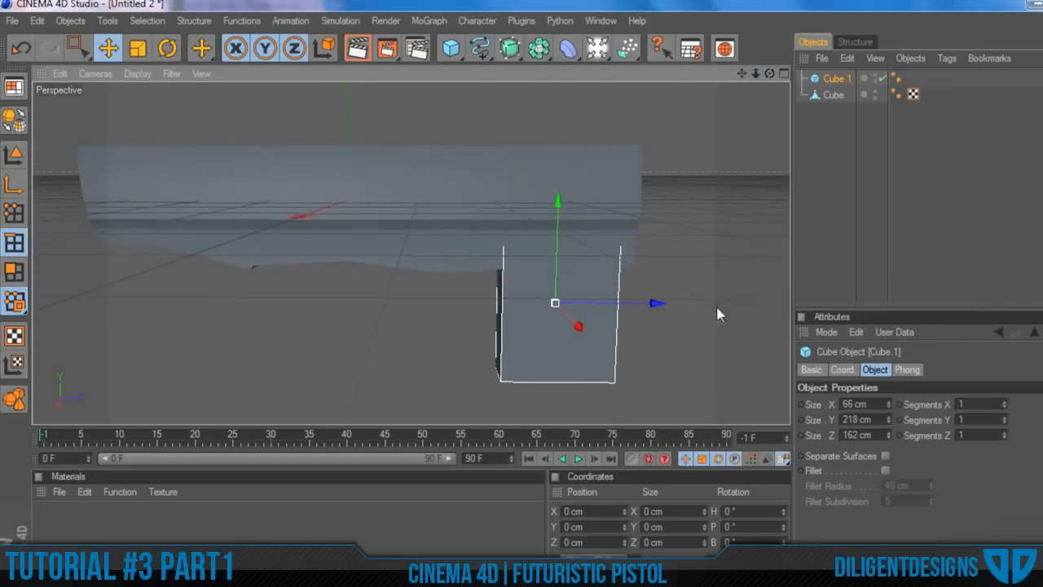
pyautogui.moveTo(665, 307); pyautogui.dragTo(680, 307)
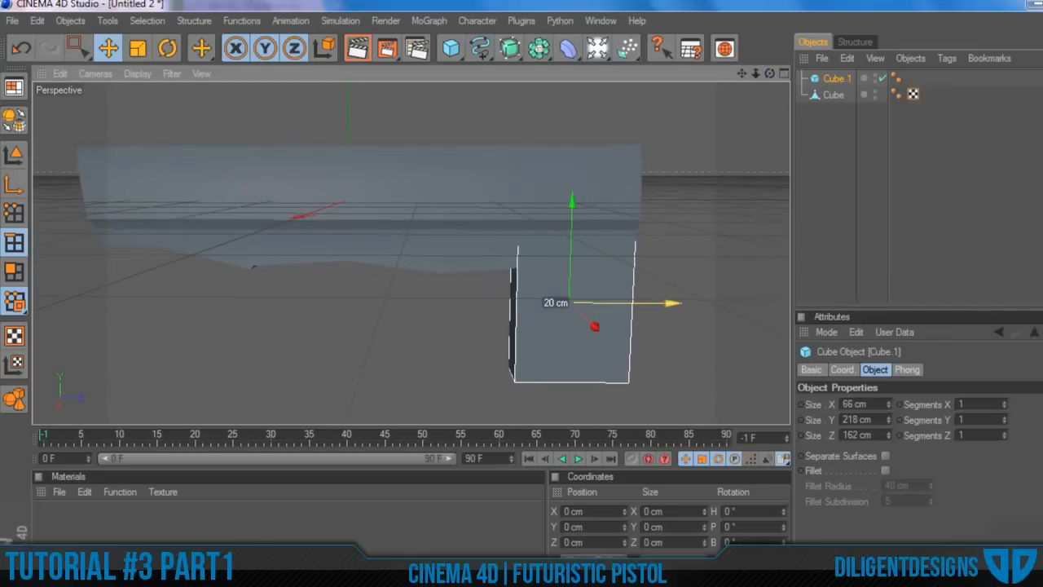
pyautogui.click(168, 50)
pyautogui.moveTo(517, 275)
pyautogui.mouseDown()
pyautogui.moveTo(501, 286)
pyautogui.moveTo(507, 277)
pyautogui.mouseUp()
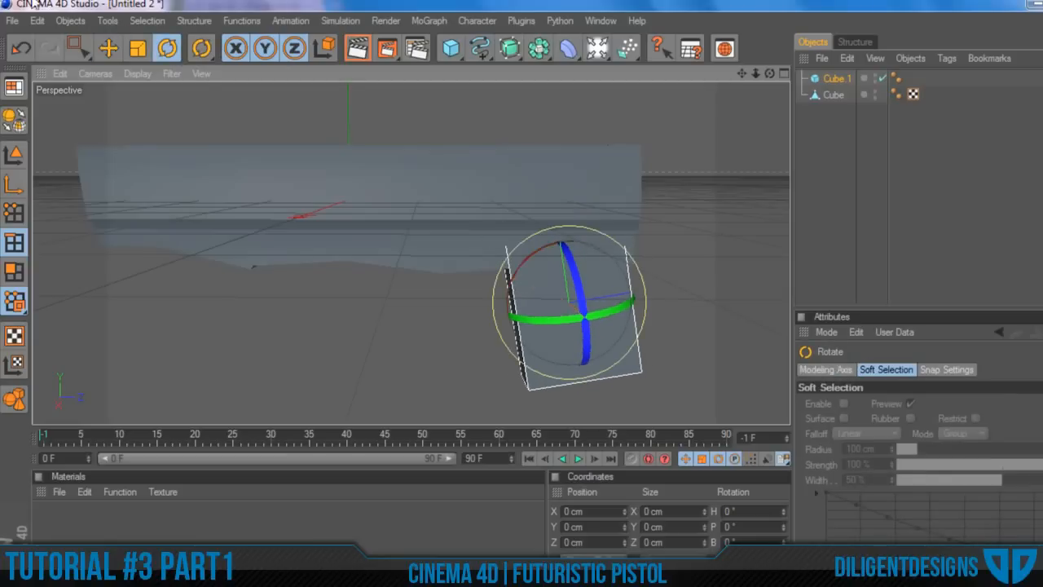
# Step: Nudge the slanted grip cube slightly further toward the rear along its own Z axis and deselect it
pyautogui.click(108, 49)
pyautogui.moveTo(673, 289); pyautogui.dragTo(679, 286)
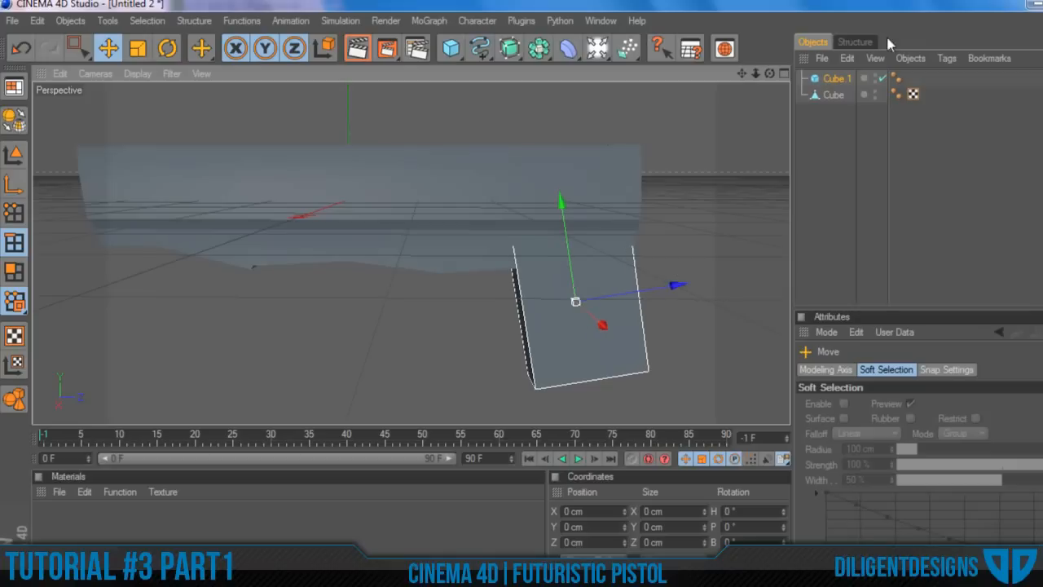
pyautogui.moveTo(769, 72)
pyautogui.mouseDown()
pyautogui.moveTo(708, 75)
pyautogui.moveTo(835, 77)
pyautogui.moveTo(757, 85)
pyautogui.mouseUp()
pyautogui.click(836, 139)
pyautogui.scroll(4, 689, 296)
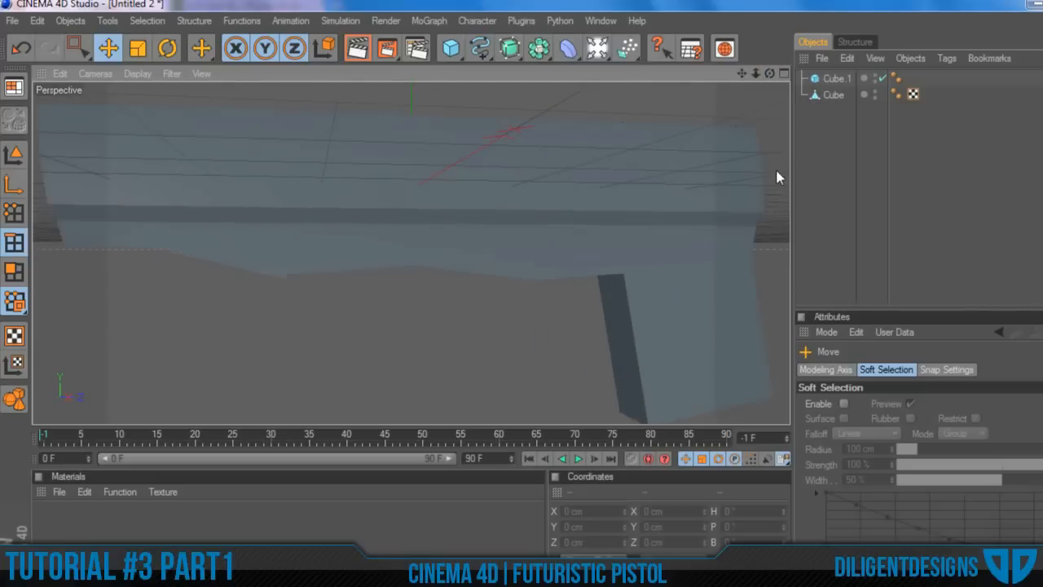
# Step: Lengthen the grip cube by setting its Y size to 255 cm
pyautogui.click(837, 78)
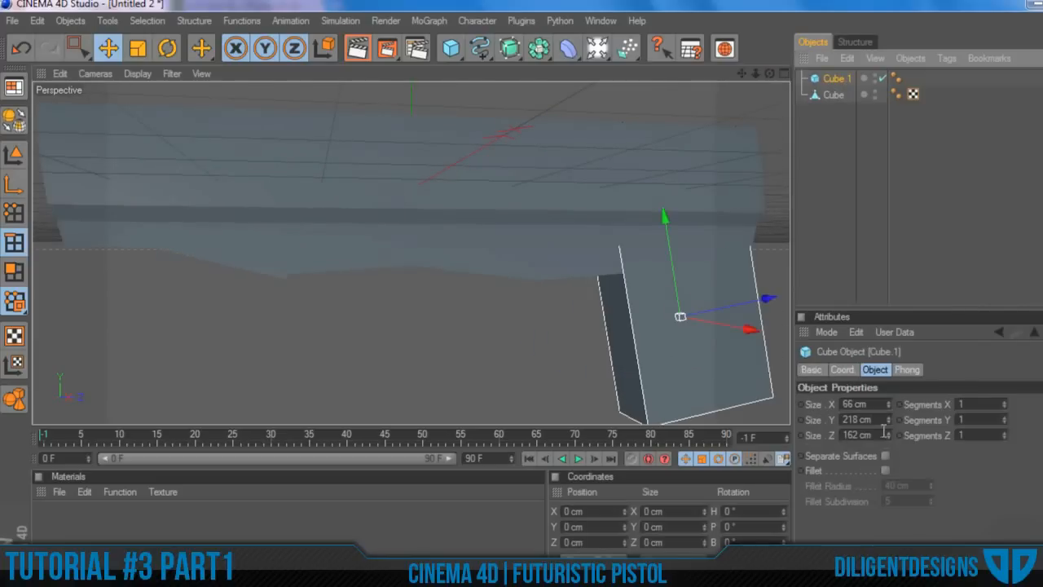
pyautogui.moveTo(888, 422); pyautogui.dragTo(888, 402)
pyautogui.scroll(-4, 602, 255)
pyautogui.scroll(1, 602, 255)
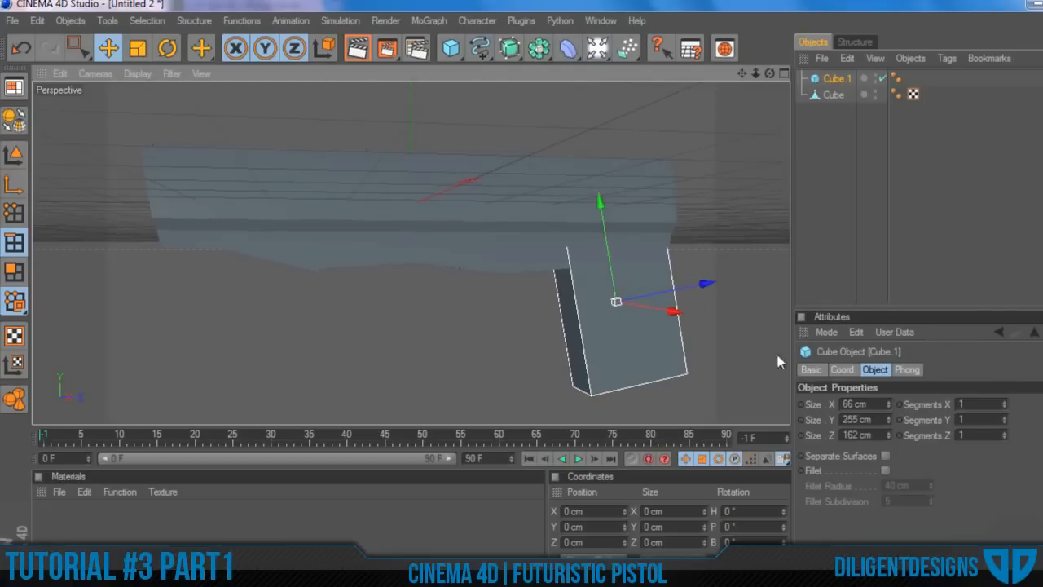
# Step: Subdivide the grip cube into 3 segments along each of X, Y and Z
pyautogui.doubleClick(1003, 403)
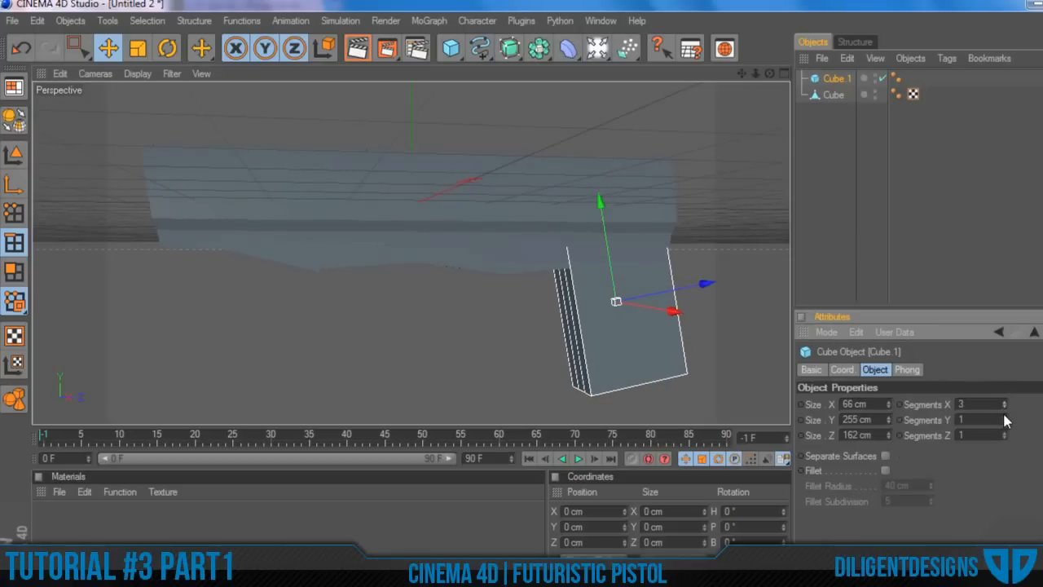
pyautogui.doubleClick(1003, 417)
pyautogui.doubleClick(1005, 434)
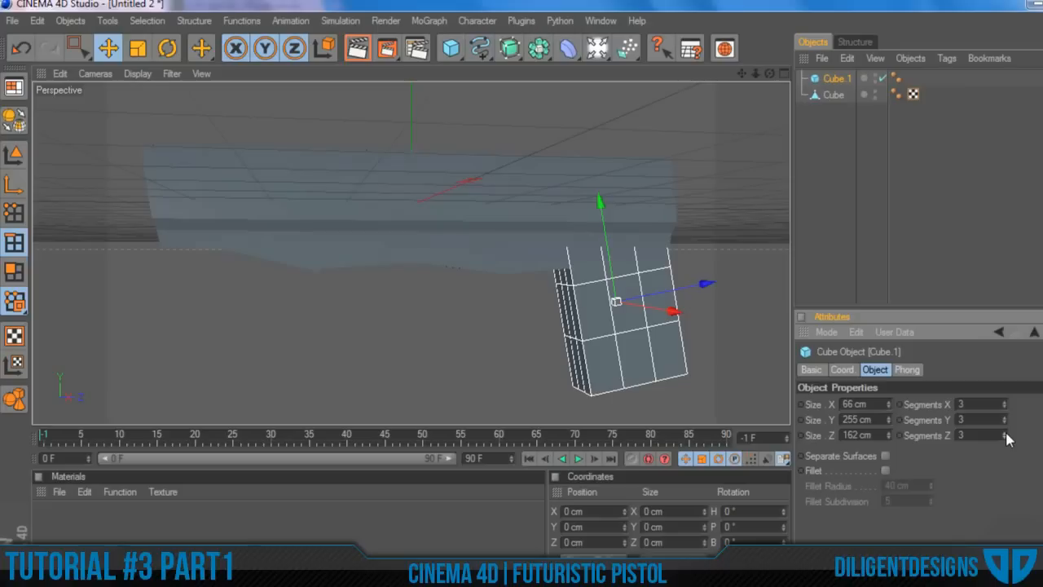
# Step: Try the grip cube with its Z segments reduced to 2 and 1, and restore them to 3
pyautogui.click(1006, 438)
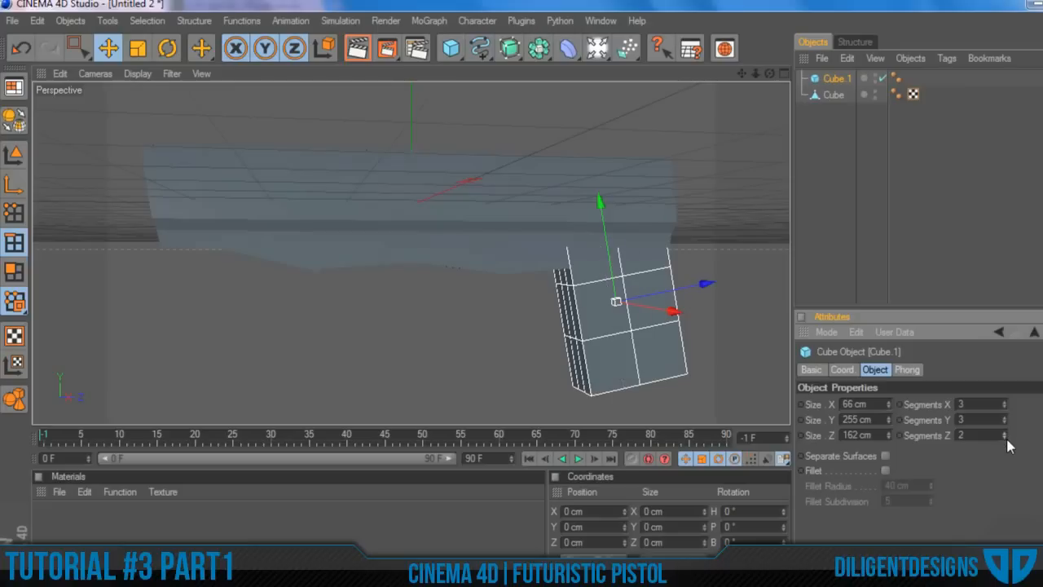
pyautogui.click(1005, 439)
pyautogui.click(1005, 432)
pyautogui.click(1006, 439)
pyautogui.moveTo(769, 72); pyautogui.dragTo(628, 99)
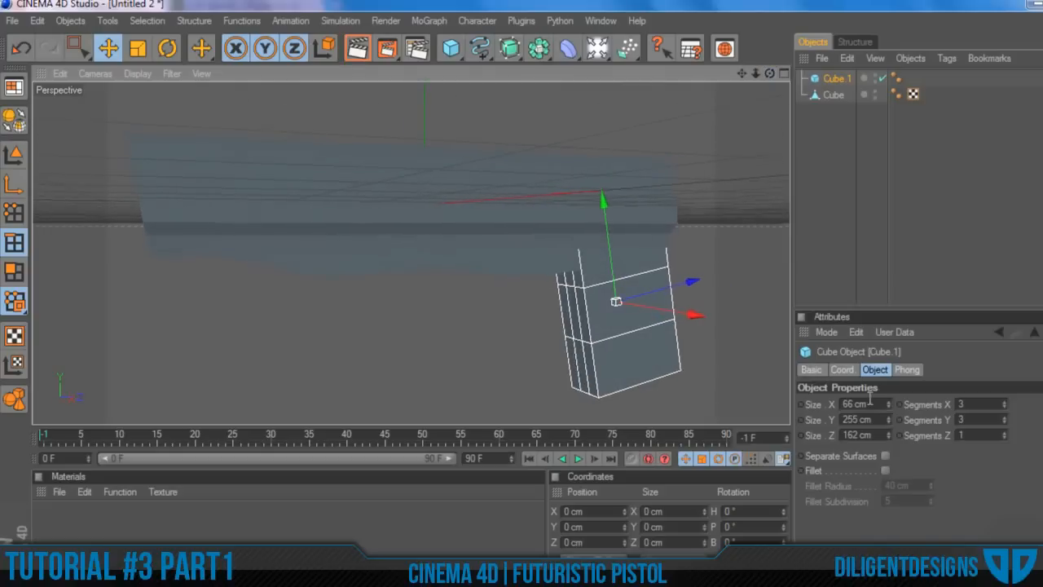
pyautogui.moveTo(1007, 435); pyautogui.dragTo(1002, 431)
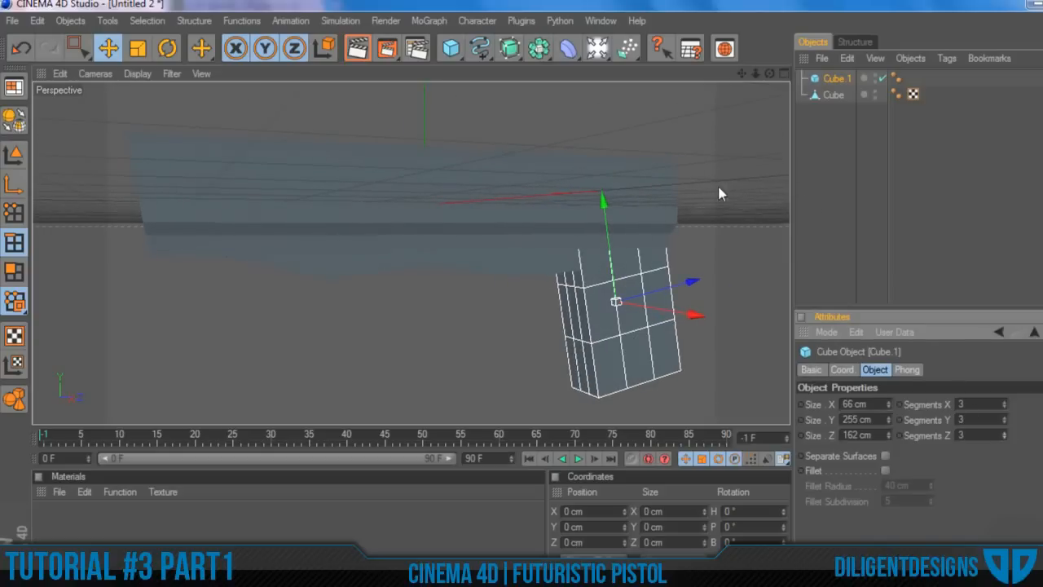
# Step: Deselect the grip cube and examine the overall shape of the body and grip in perspective
pyautogui.click(813, 142)
pyautogui.moveTo(766, 79); pyautogui.dragTo(733, 114)
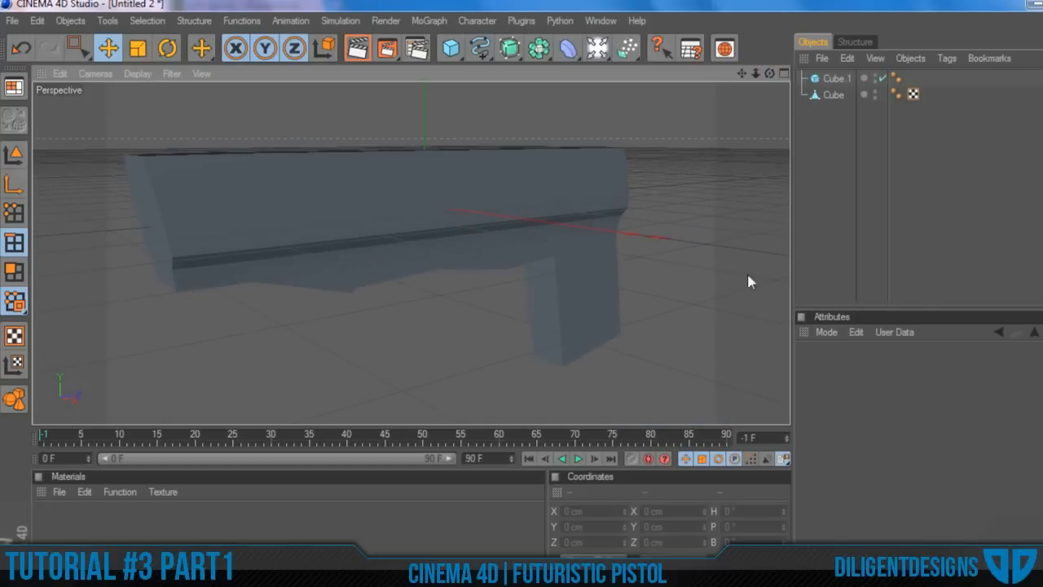
pyautogui.scroll(-2, 617, 323)
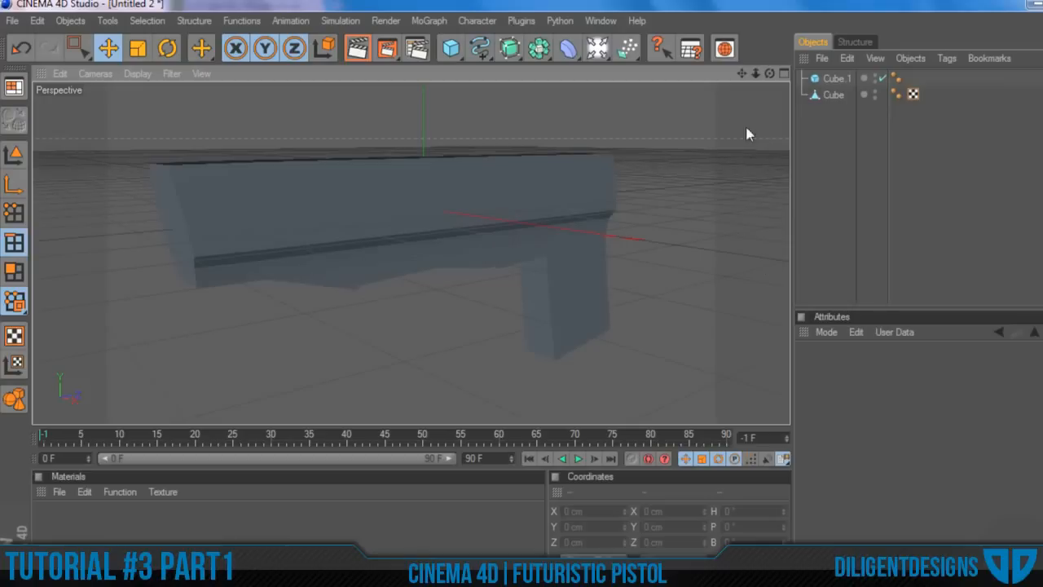